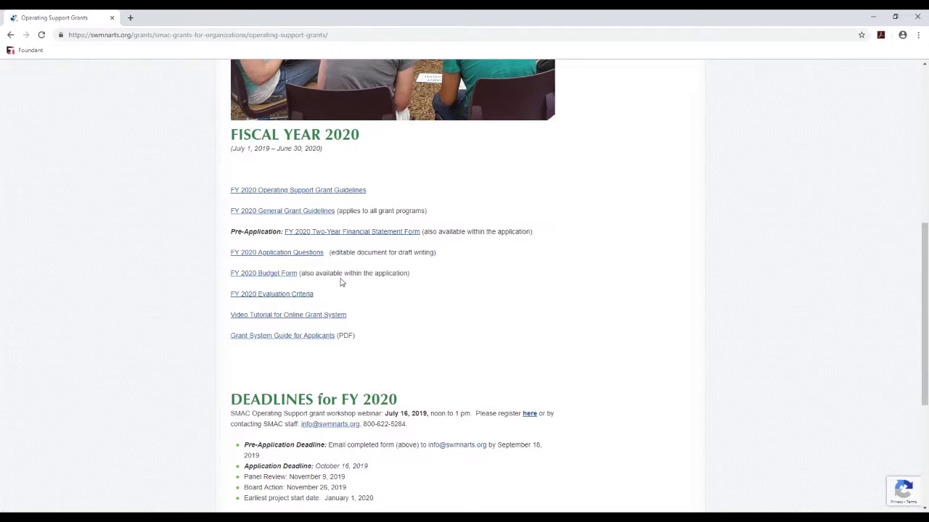
{"action": "scroll", "coordinate": [413, 261], "scroll_direction": "down", "scroll_amount": 1}
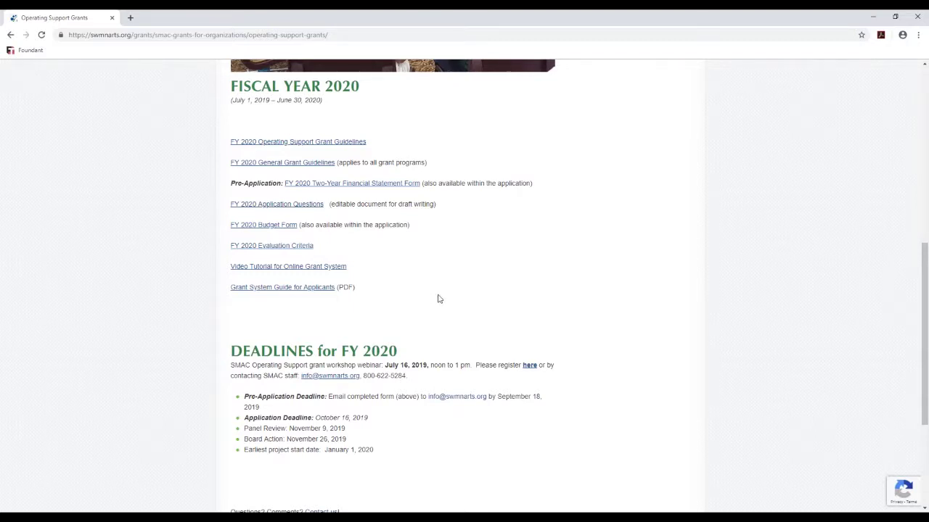
{"action": "scroll", "coordinate": [438, 296], "scroll_direction": "down", "scroll_amount": 1}
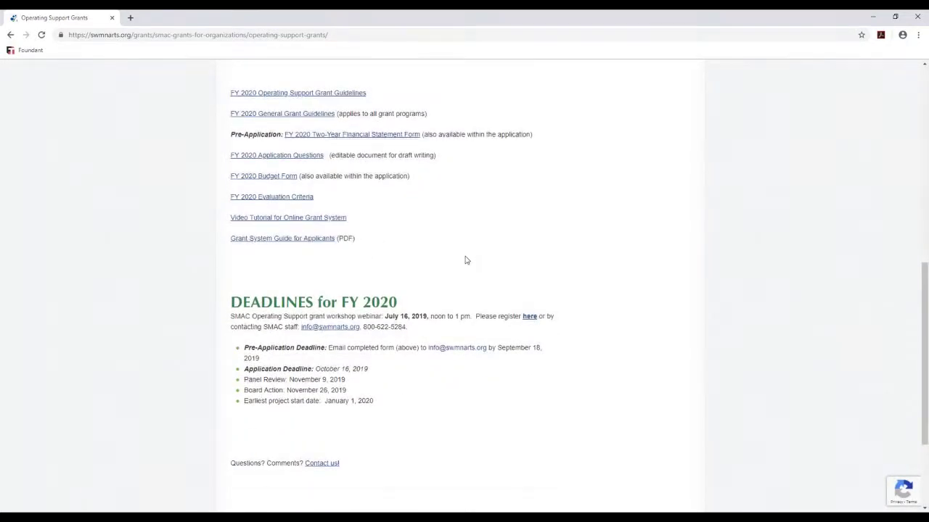
{"action": "scroll", "coordinate": [462, 297], "scroll_direction": "down", "scroll_amount": 1}
{"action": "scroll", "coordinate": [461, 340], "scroll_direction": "down", "scroll_amount": 1}
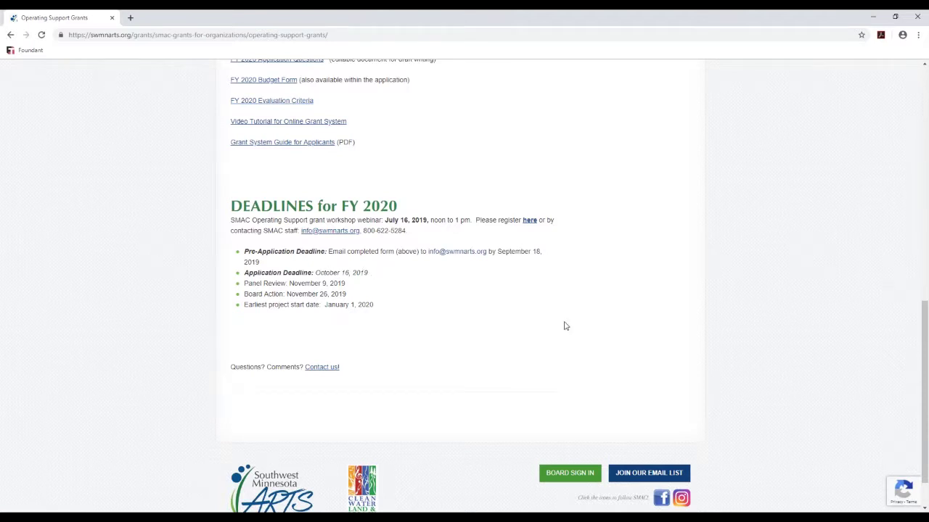
{"action": "scroll", "coordinate": [565, 326], "scroll_direction": "up", "scroll_amount": 2}
{"action": "scroll", "coordinate": [610, 321], "scroll_direction": "up", "scroll_amount": 1}
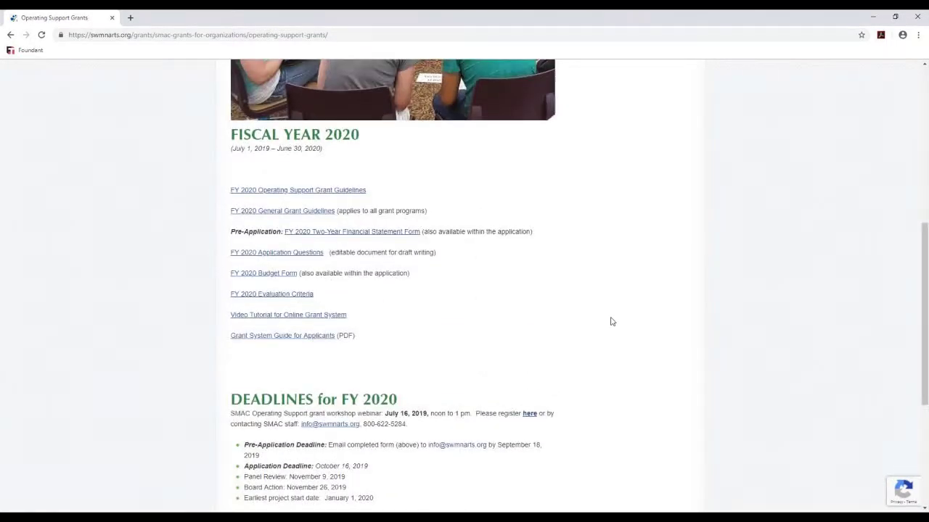
Download the FY 2020 Two-Year Financial Statement form and open OS-Financial-Statement-FY20 editable in Excel.
{"action": "left_click", "coordinate": [348, 233]}
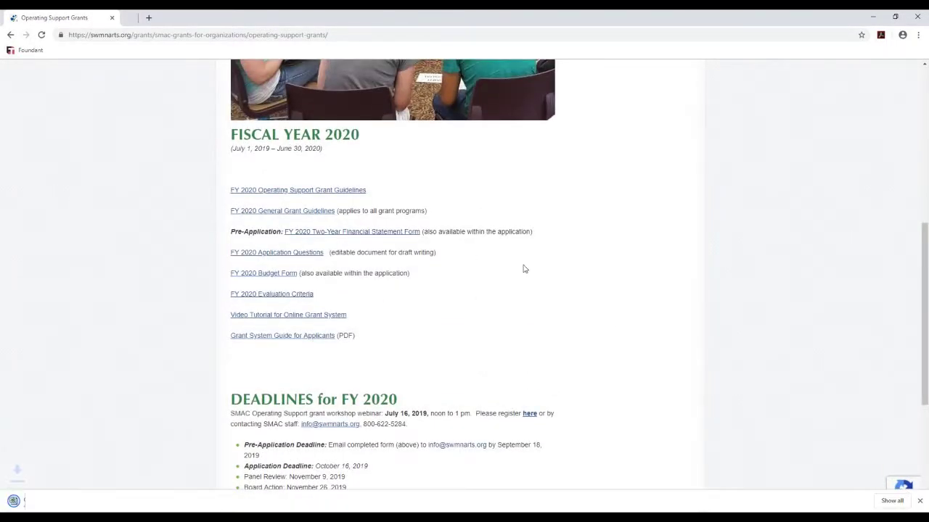
{"action": "left_click", "coordinate": [36, 504]}
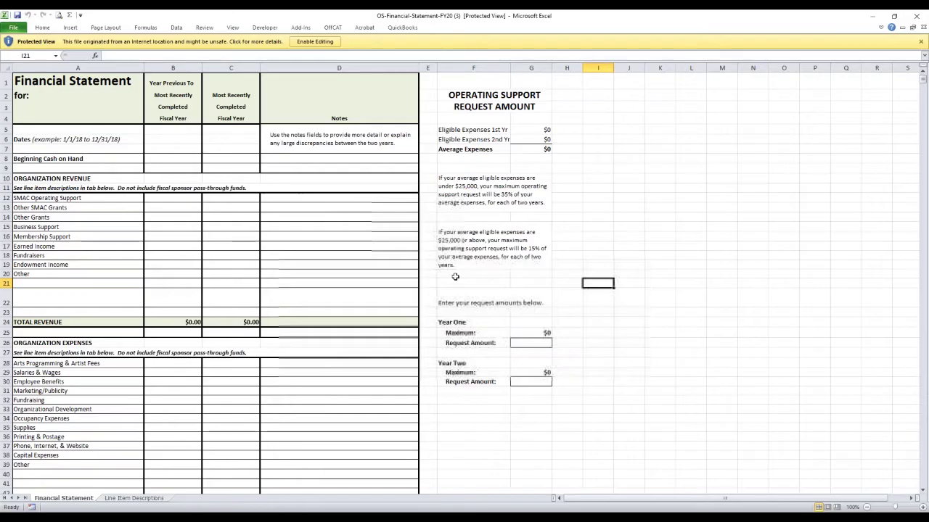
{"action": "left_click", "coordinate": [590, 207]}
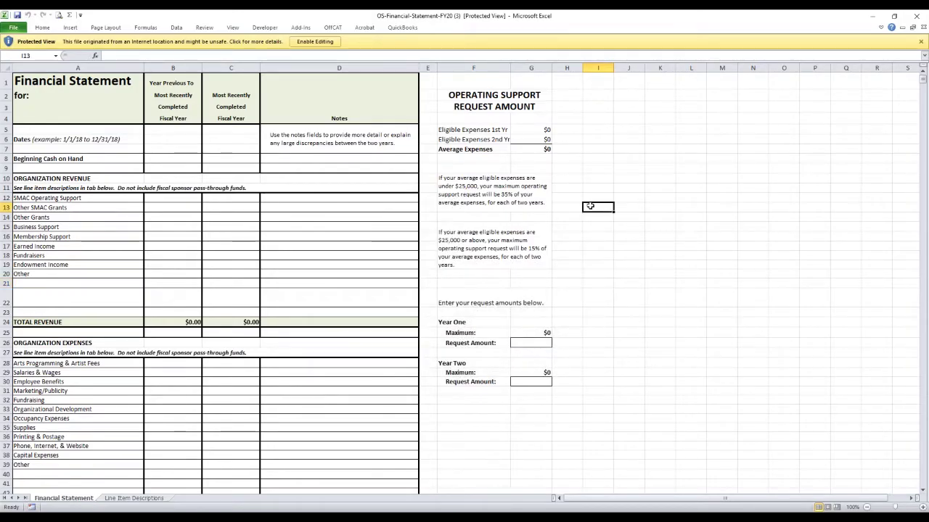
{"action": "left_click", "coordinate": [315, 42]}
{"action": "left_click", "coordinate": [658, 155]}
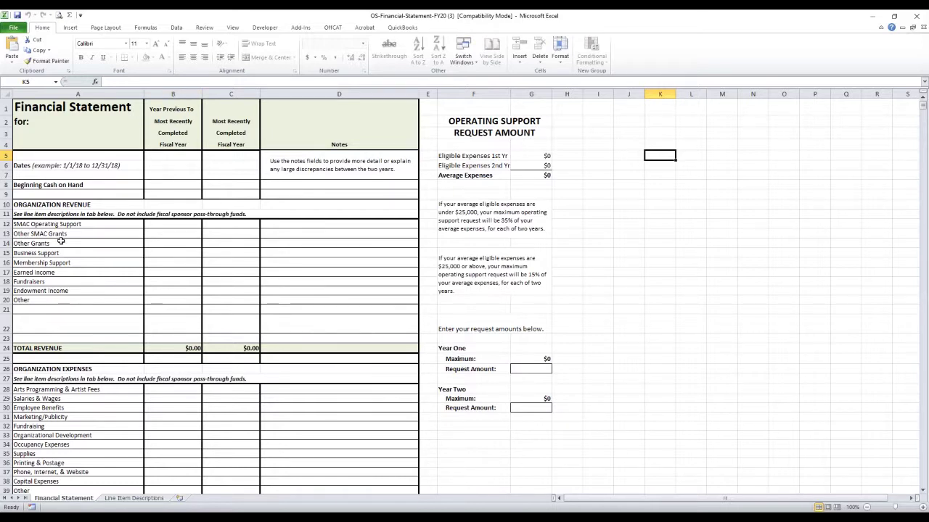
{"action": "left_click", "coordinate": [130, 498]}
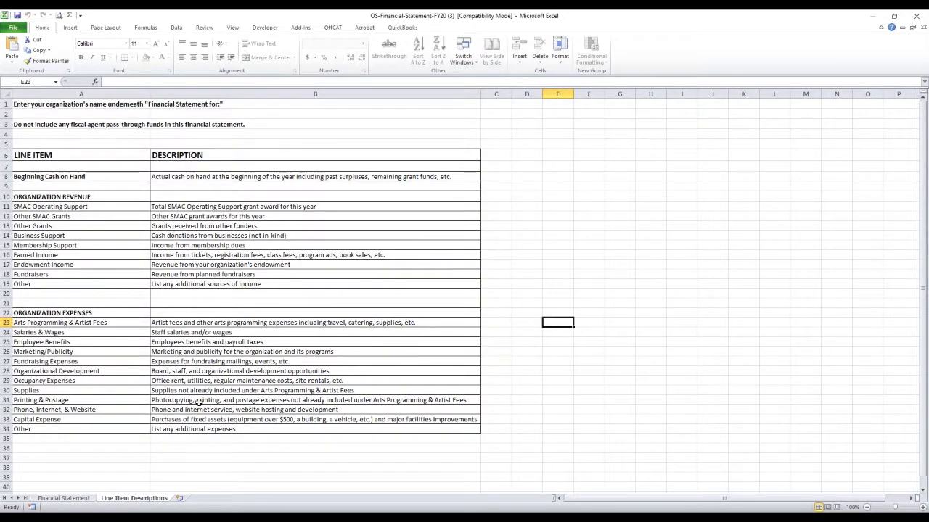
{"action": "left_click", "coordinate": [63, 499]}
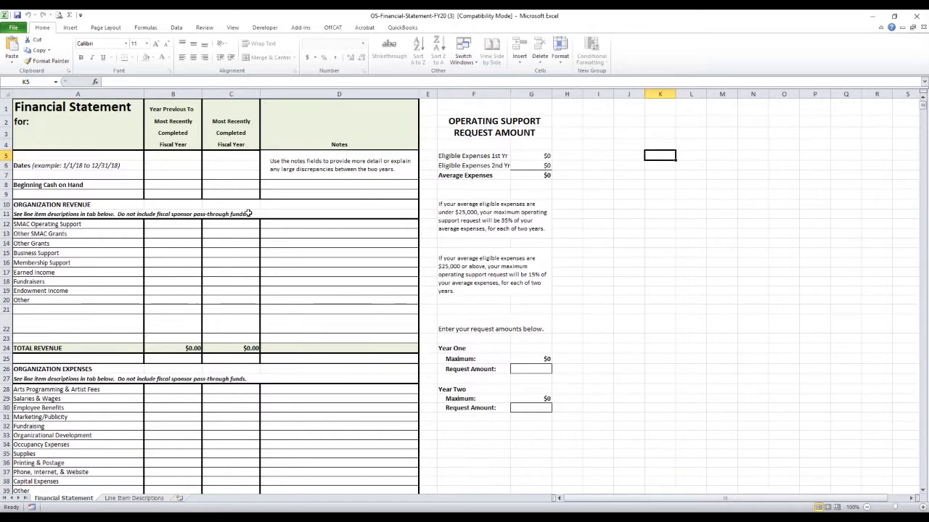
{"action": "scroll", "coordinate": [199, 209], "scroll_direction": "down", "scroll_amount": 1}
{"action": "scroll", "coordinate": [190, 308], "scroll_direction": "down", "scroll_amount": 3}
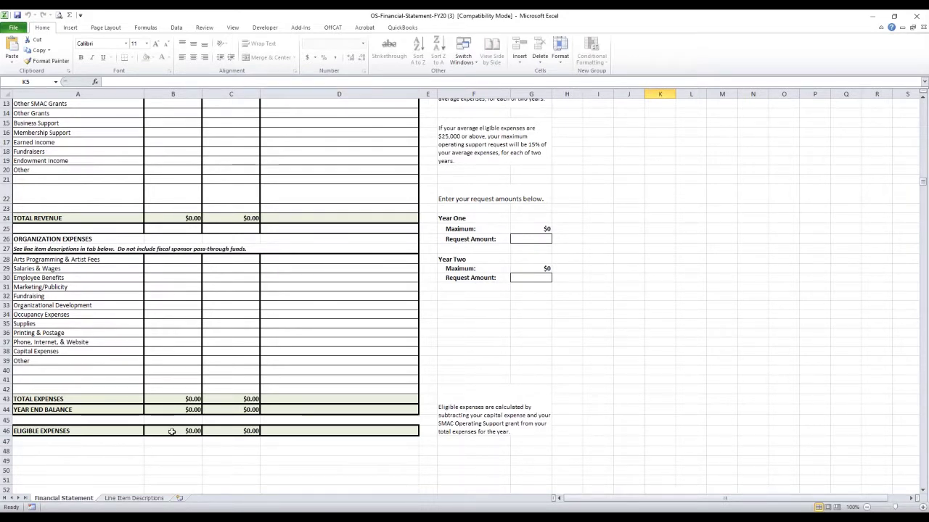
{"action": "left_click_drag", "start_coordinate": [183, 442], "coordinate": [183, 450]}
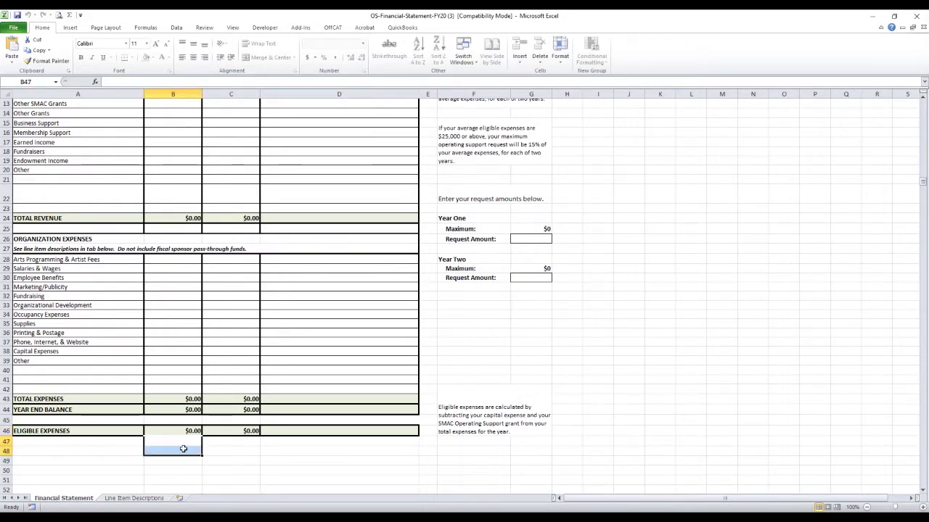
{"action": "left_click", "coordinate": [230, 450]}
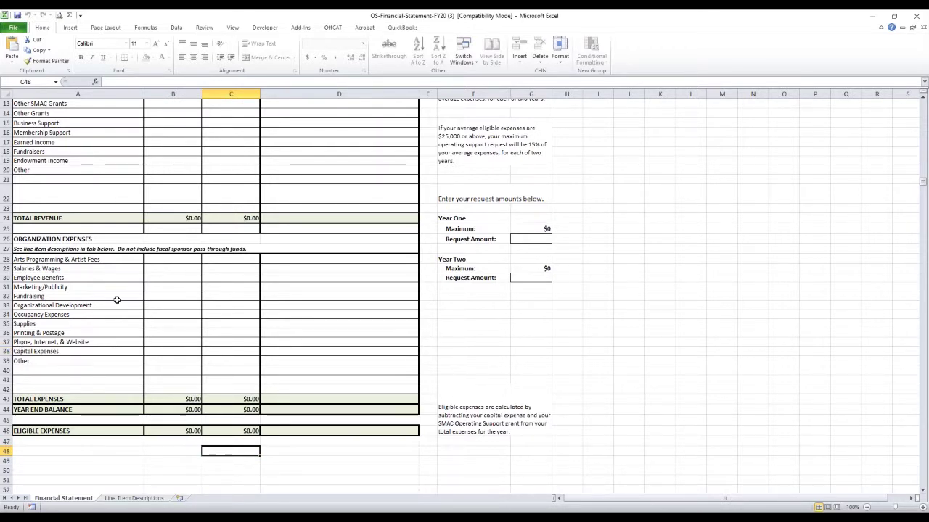
{"action": "scroll", "coordinate": [117, 300], "scroll_direction": "up", "scroll_amount": 2}
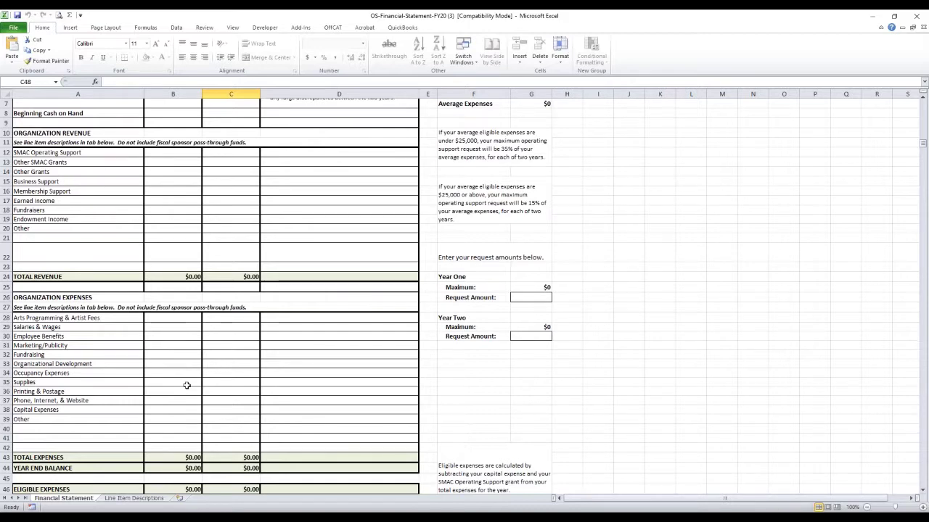
{"action": "scroll", "coordinate": [198, 422], "scroll_direction": "down", "scroll_amount": 1}
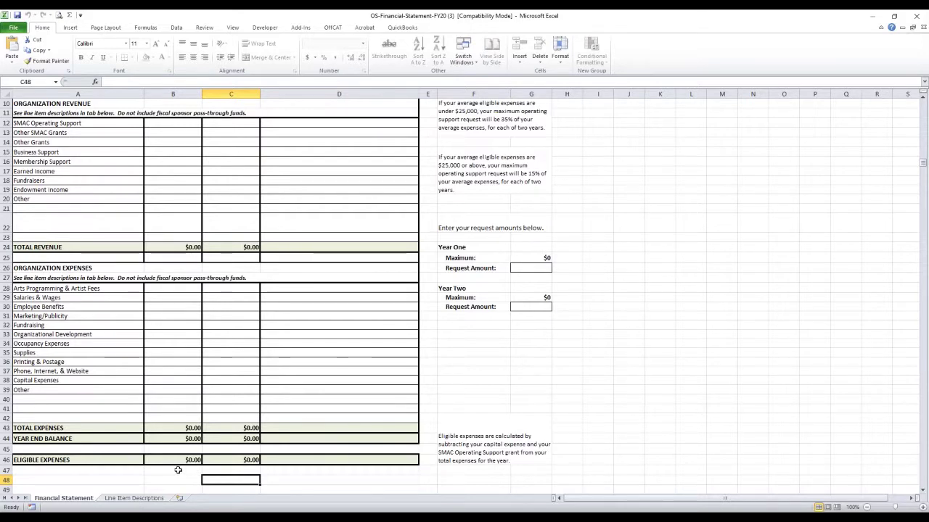
{"action": "scroll", "coordinate": [305, 409], "scroll_direction": "up", "scroll_amount": 3}
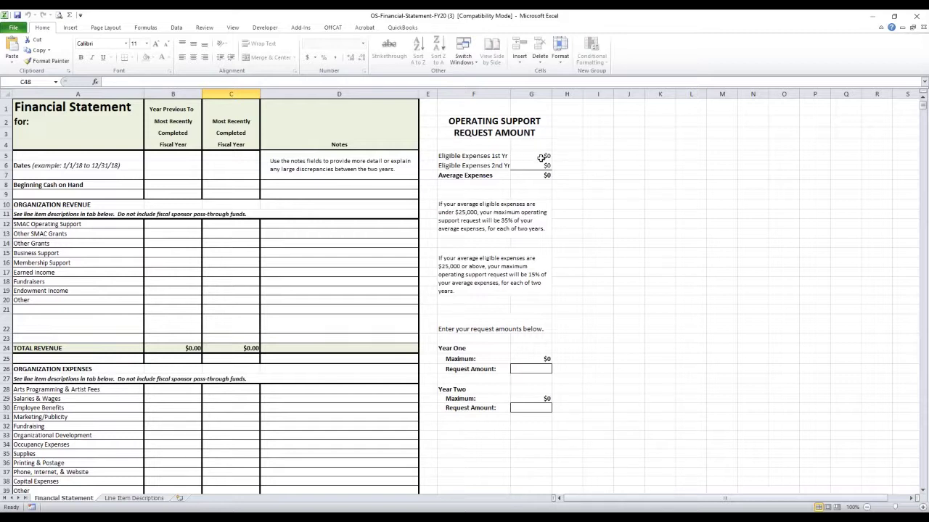
Inspect the formulas in G7, G25, G29, G26 and G30, then return to the Operating Support Grants page.
{"action": "left_click", "coordinate": [521, 174]}
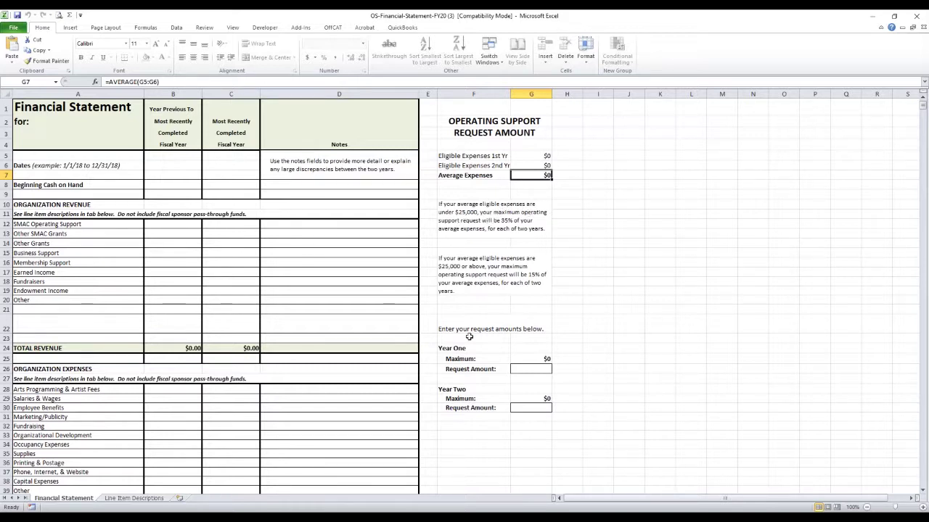
{"action": "left_click", "coordinate": [519, 359]}
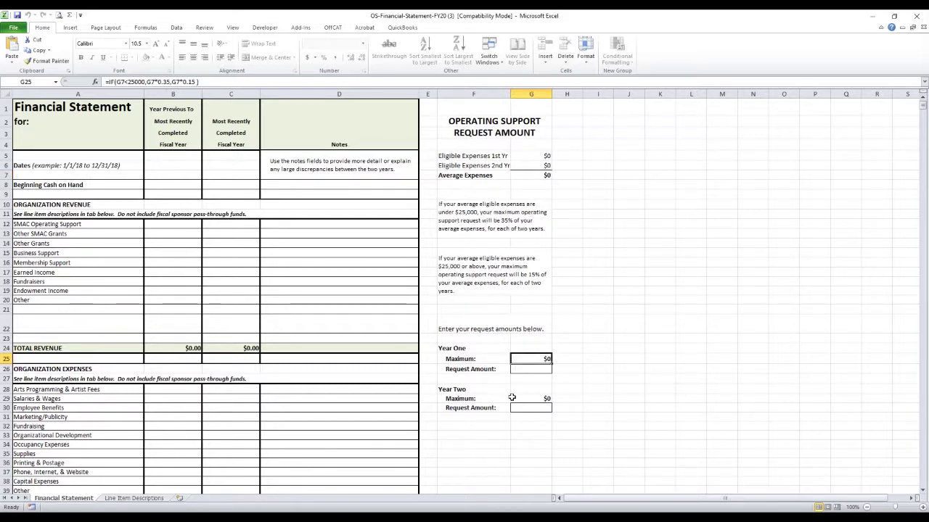
{"action": "left_click", "coordinate": [512, 398]}
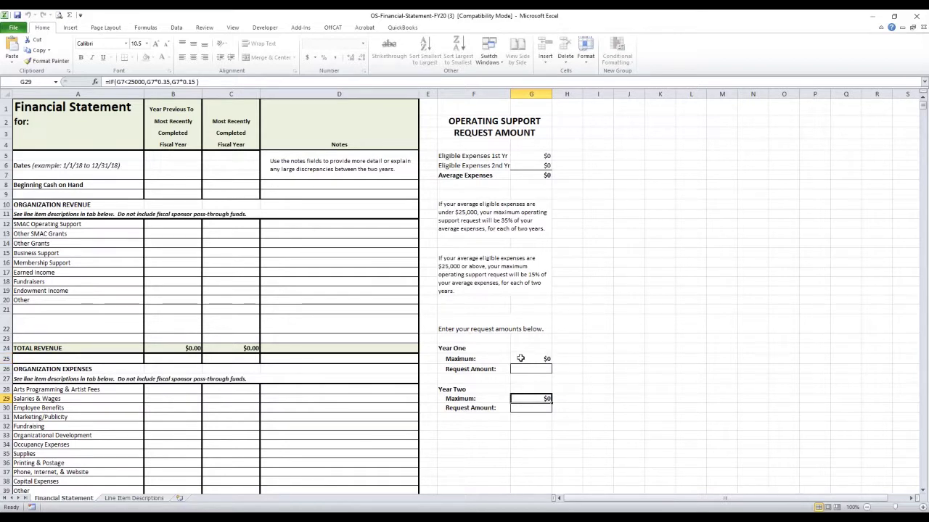
{"action": "left_click", "coordinate": [523, 370]}
{"action": "left_click", "coordinate": [538, 406]}
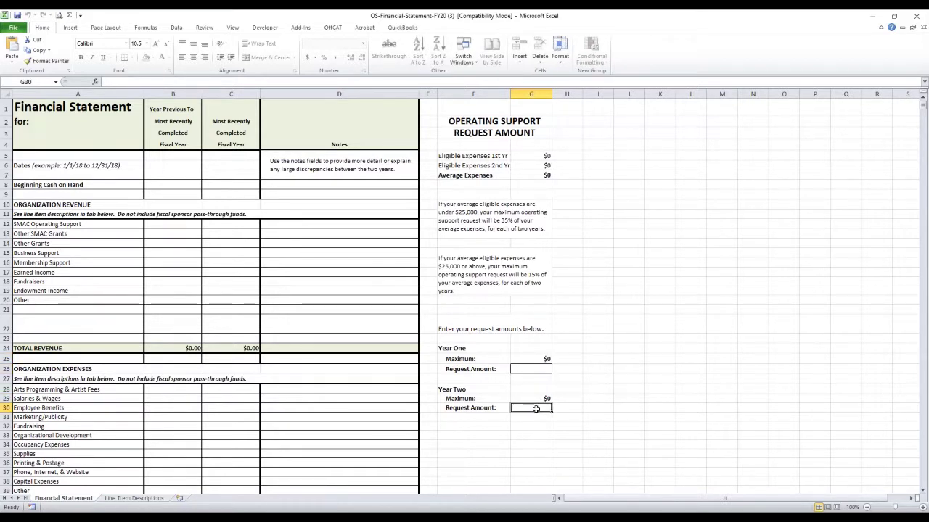
{"action": "left_click", "coordinate": [567, 347]}
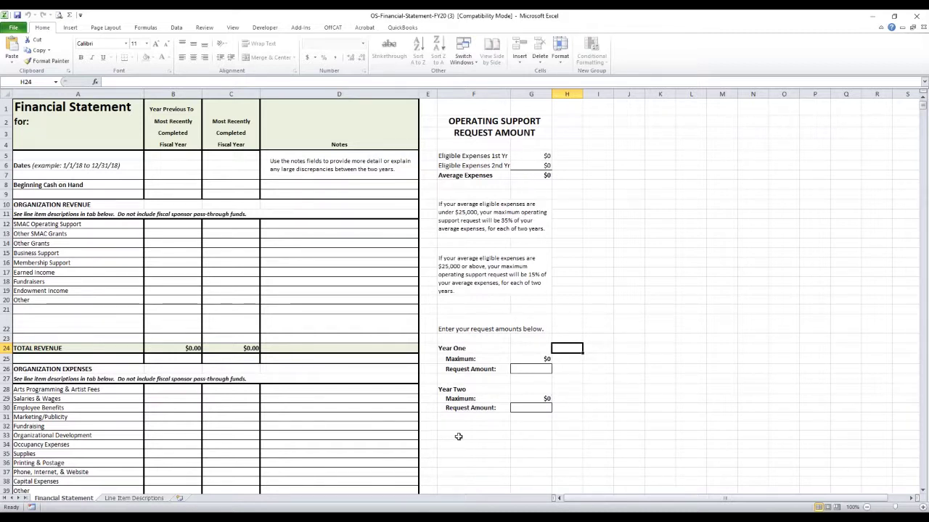
{"action": "left_click", "coordinate": [513, 436]}
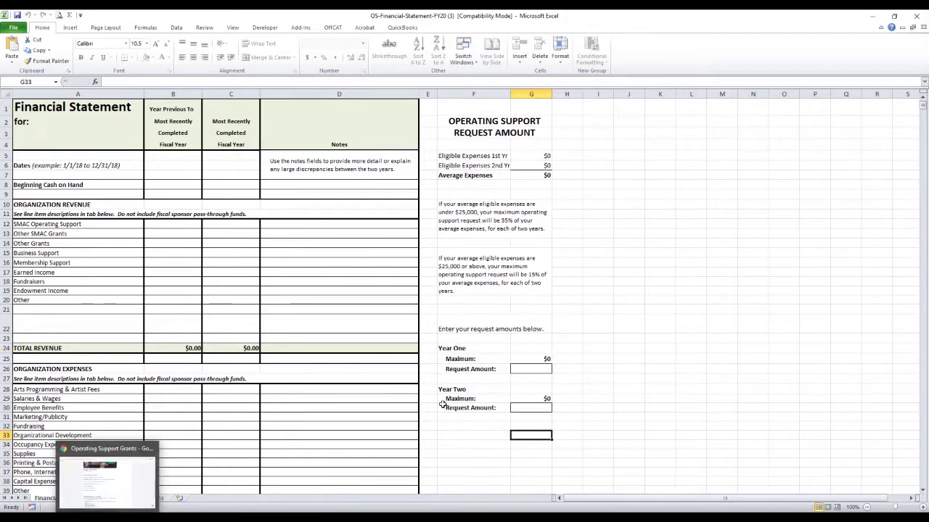
{"action": "left_click", "coordinate": [105, 475]}
Start the online application and log on with the sample applicant's e-mail address and password.
{"action": "scroll", "coordinate": [487, 337], "scroll_direction": "up", "scroll_amount": 5}
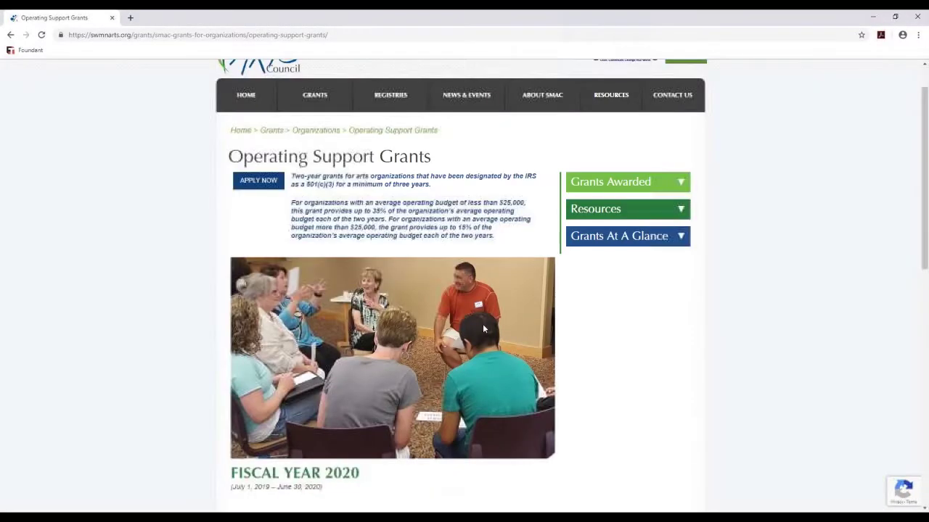
{"action": "left_click", "coordinate": [254, 229]}
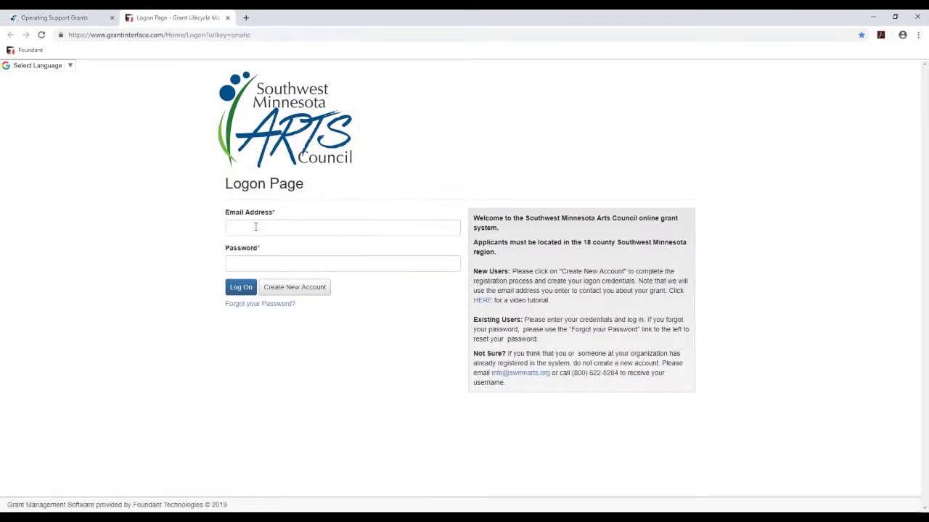
{"action": "left_click", "coordinate": [255, 227]}
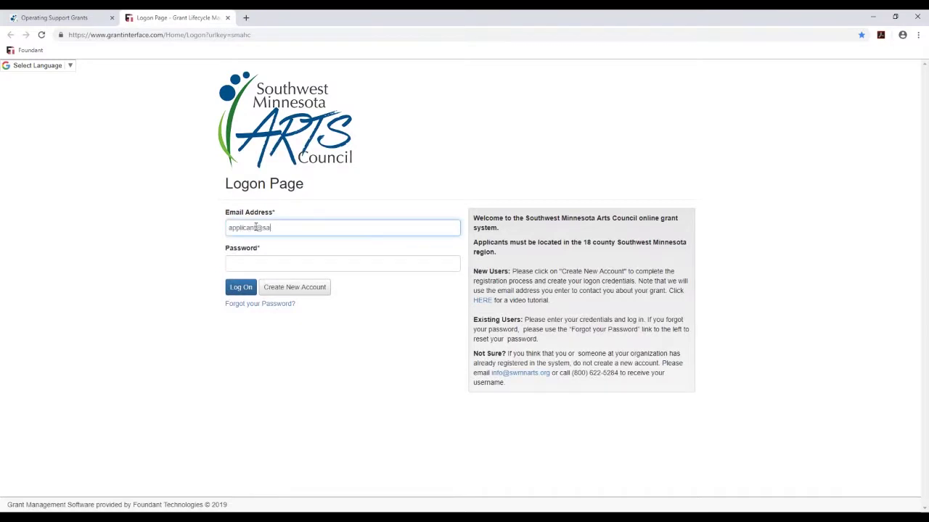
{"action": "left_click", "coordinate": [274, 264]}
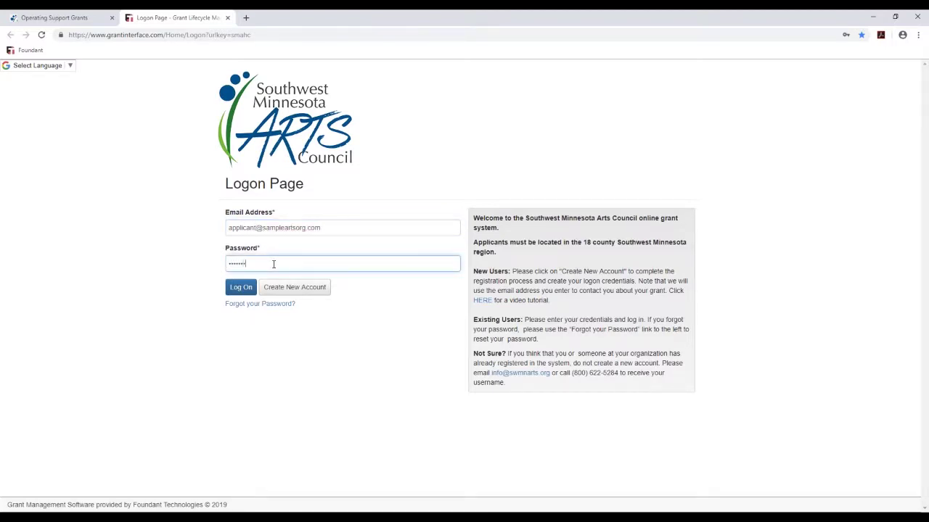
{"action": "left_click", "coordinate": [246, 287]}
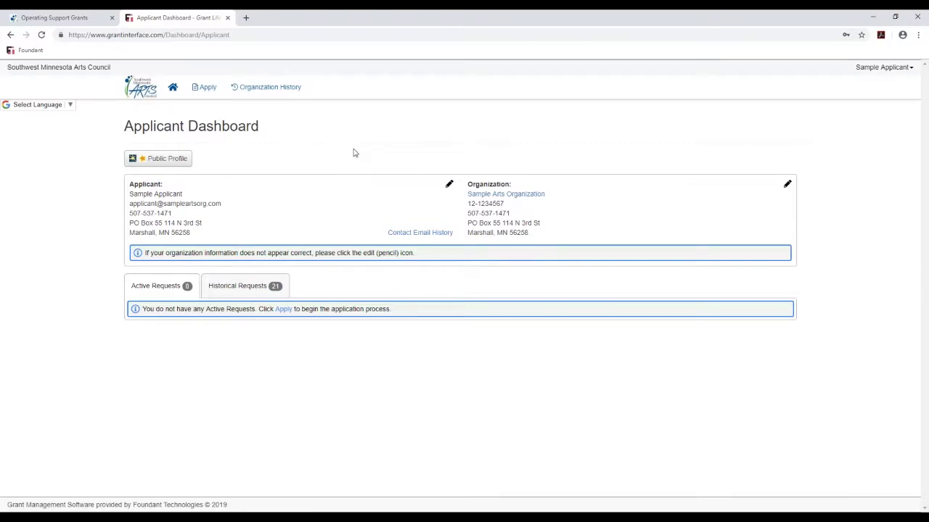
Apply for FY20/21 Operating Support from the Apply page's list of open grant programs.
{"action": "left_click", "coordinate": [207, 87]}
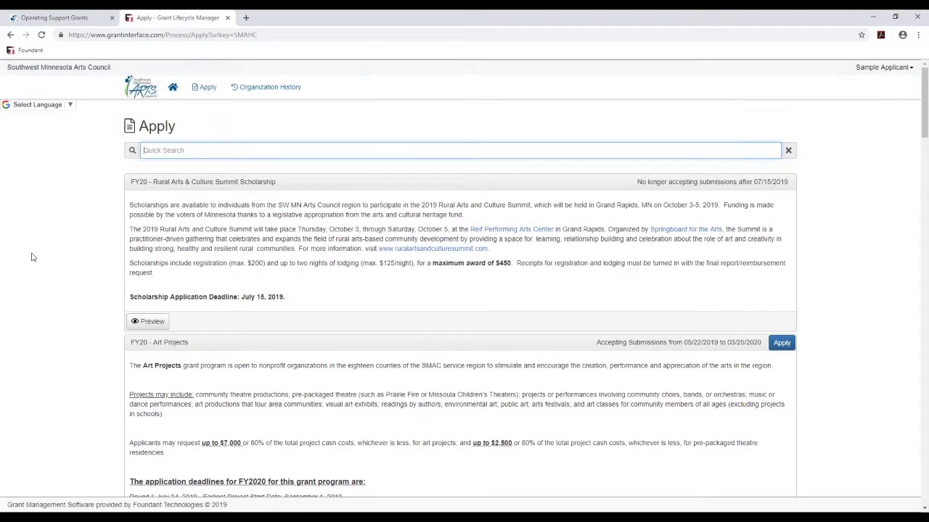
{"action": "scroll", "coordinate": [87, 235], "scroll_direction": "down", "scroll_amount": 1}
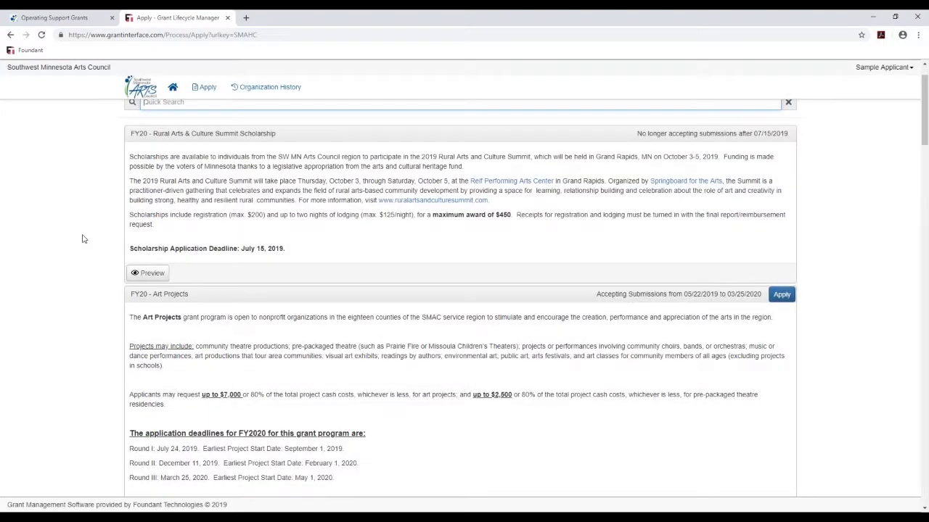
{"action": "scroll", "coordinate": [82, 239], "scroll_direction": "down", "scroll_amount": 12}
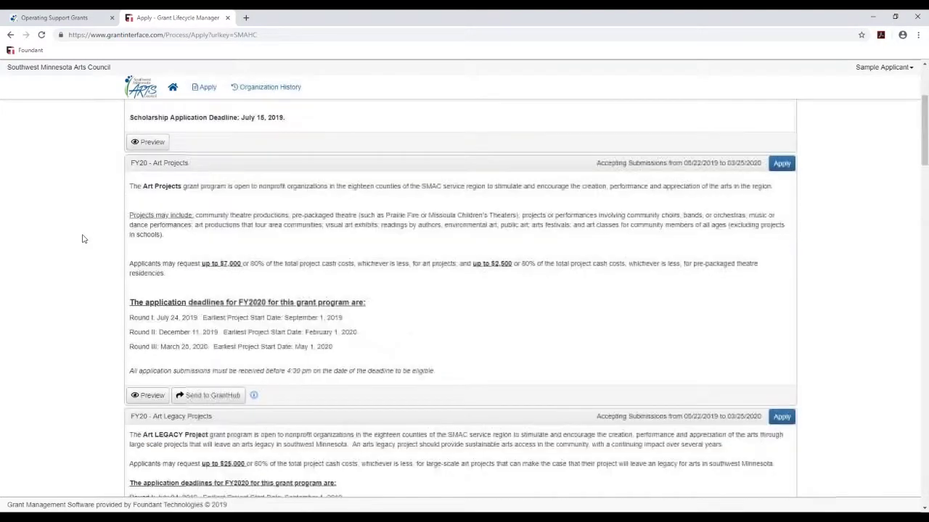
{"action": "scroll", "coordinate": [82, 243], "scroll_direction": "down", "scroll_amount": 8}
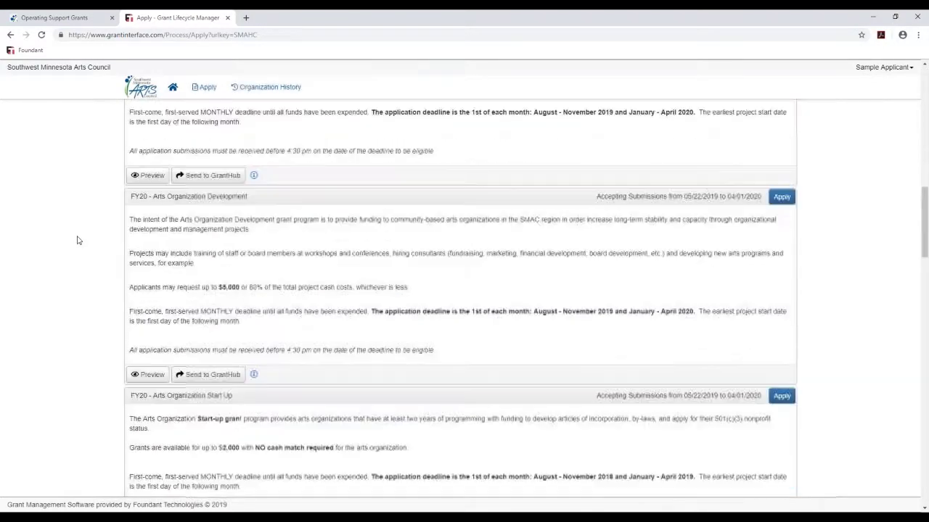
{"action": "scroll", "coordinate": [78, 240], "scroll_direction": "down", "scroll_amount": 4}
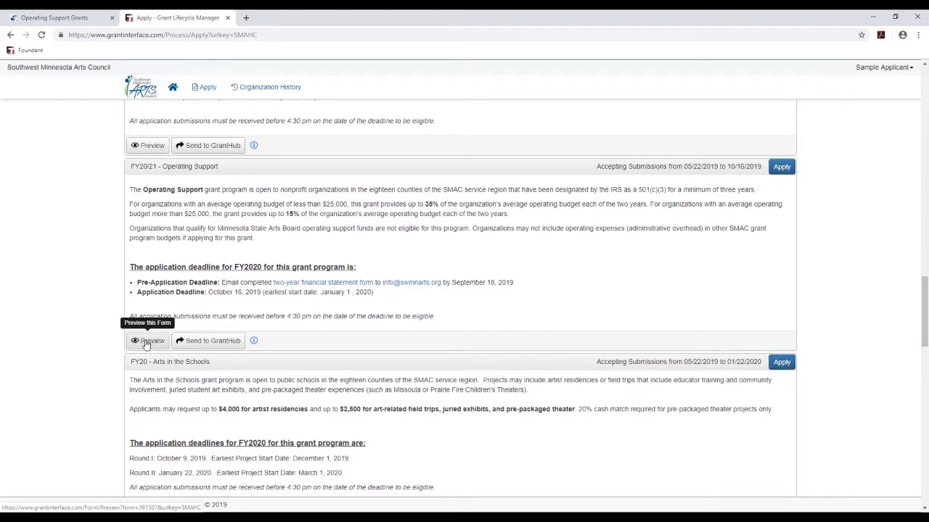
{"action": "left_click", "coordinate": [782, 167]}
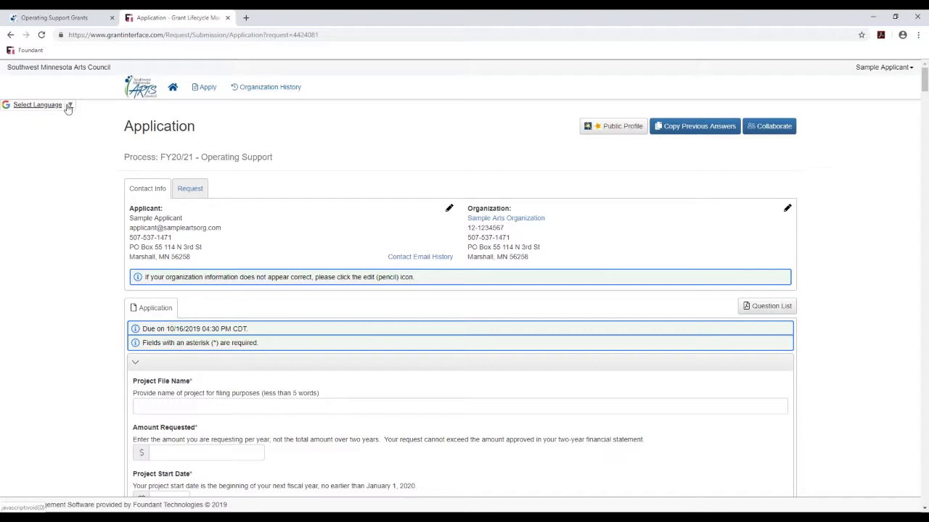
{"action": "left_click", "coordinate": [69, 107]}
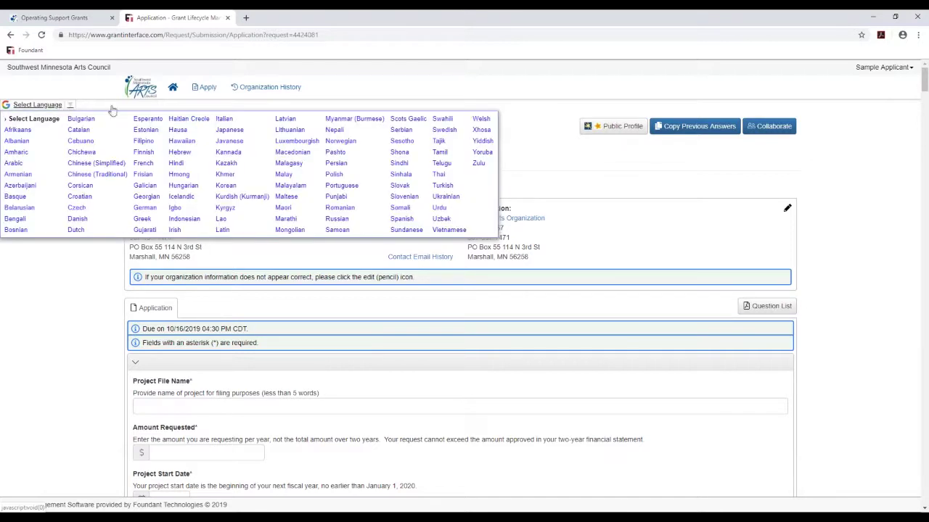
{"action": "left_click", "coordinate": [549, 155]}
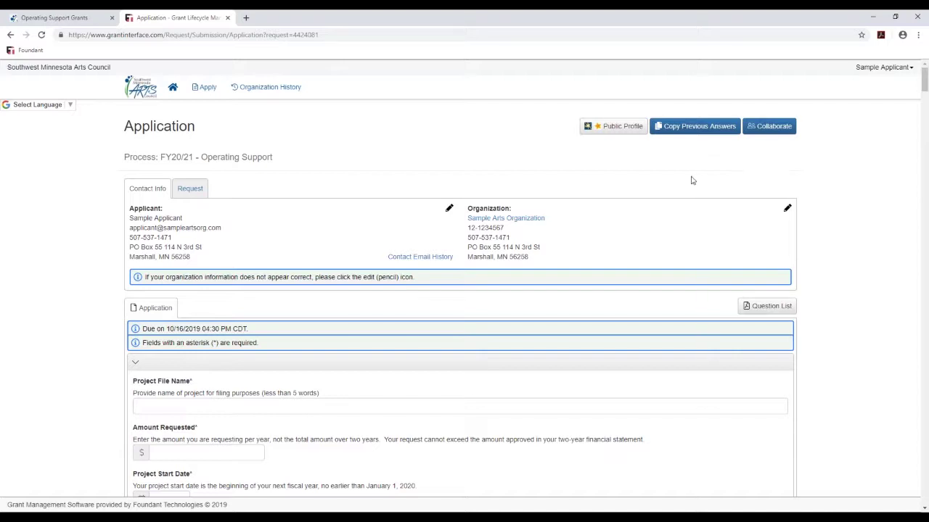
{"action": "left_click", "coordinate": [767, 130]}
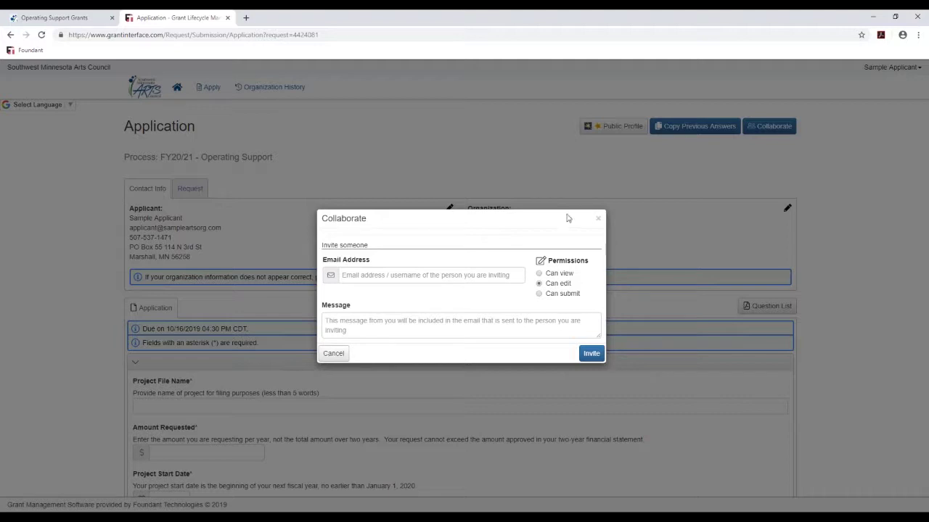
{"action": "left_click", "coordinate": [599, 219]}
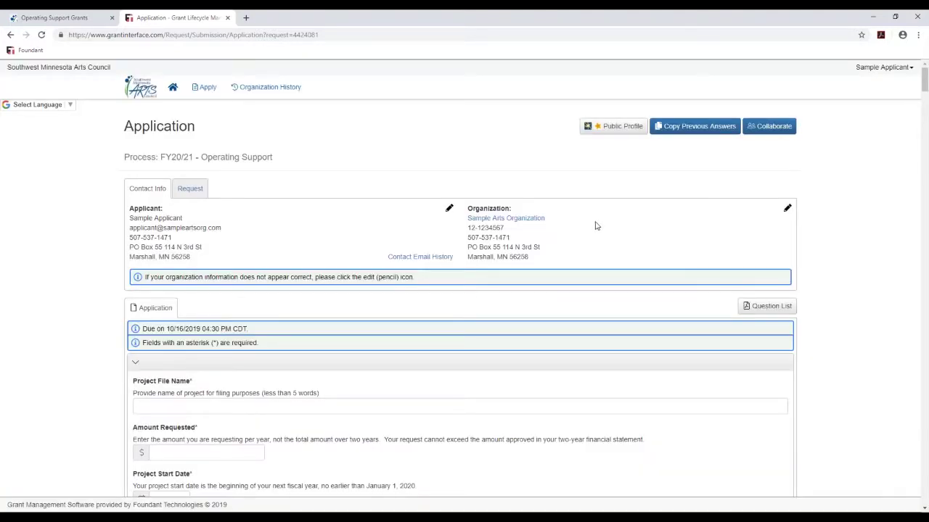
Check the Project File Name field and read the grant guidelines, including the 3,750-character narrative limit.
{"action": "scroll", "coordinate": [71, 310], "scroll_direction": "down", "scroll_amount": 2}
{"action": "scroll", "coordinate": [72, 309], "scroll_direction": "down", "scroll_amount": 2}
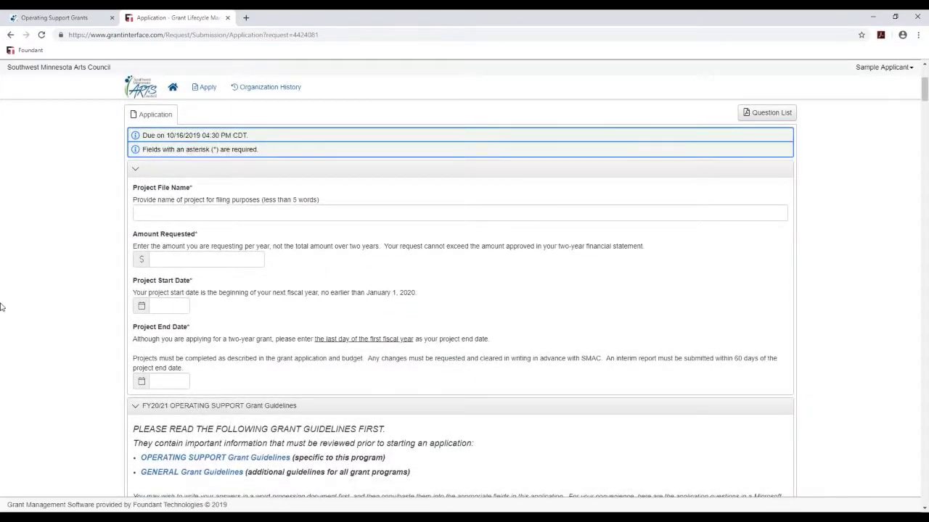
{"action": "left_click", "coordinate": [264, 212]}
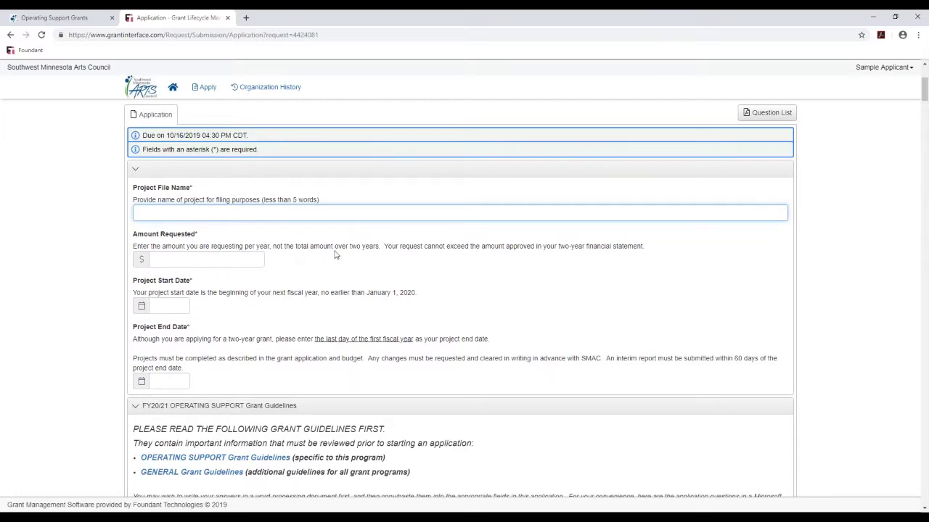
{"action": "scroll", "coordinate": [281, 266], "scroll_direction": "down", "scroll_amount": 1}
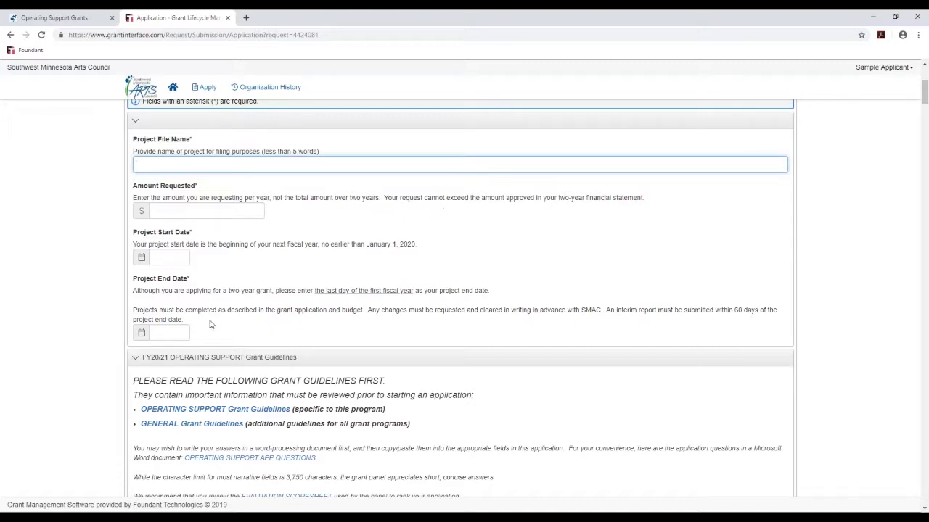
{"action": "scroll", "coordinate": [278, 240], "scroll_direction": "down", "scroll_amount": 3}
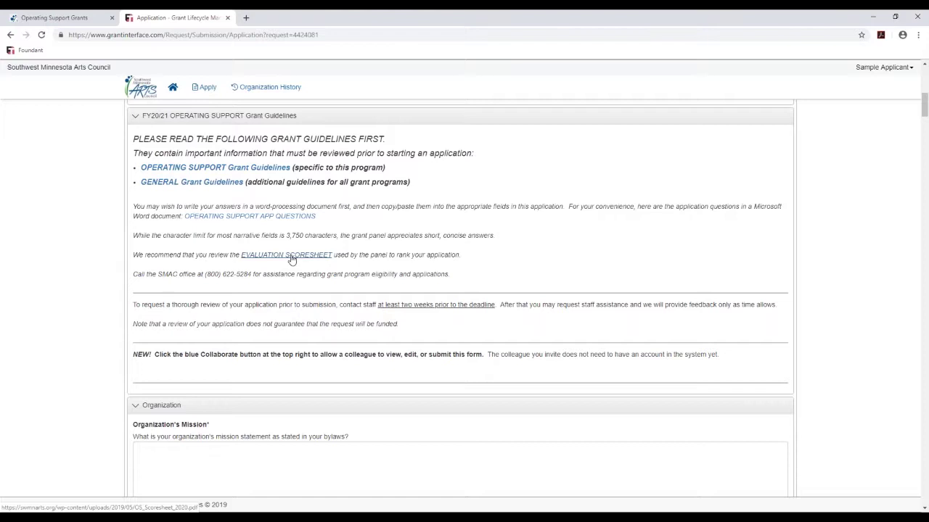
Scroll past the Main Staff Person/President and Financial Staff/Contractor questions to Financial Information.
{"action": "scroll", "coordinate": [290, 259], "scroll_direction": "down", "scroll_amount": 3}
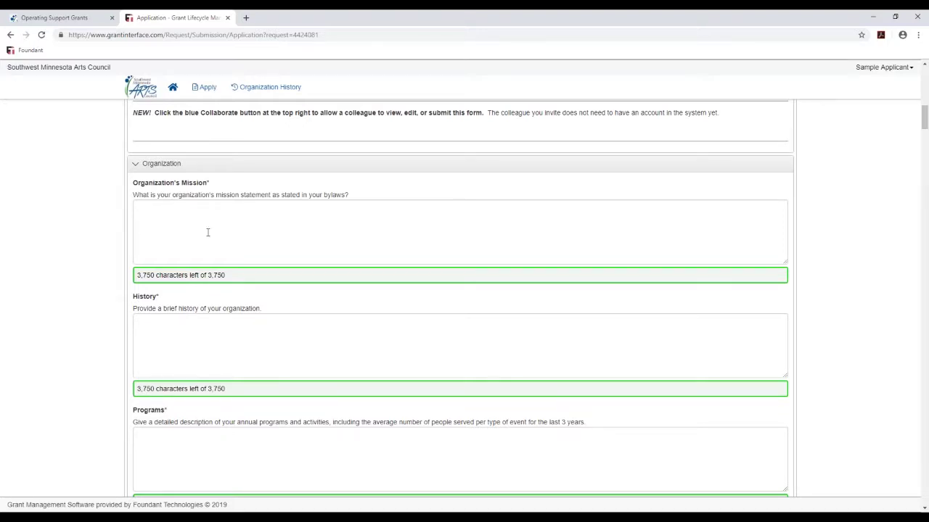
{"action": "scroll", "coordinate": [220, 230], "scroll_direction": "down", "scroll_amount": 2}
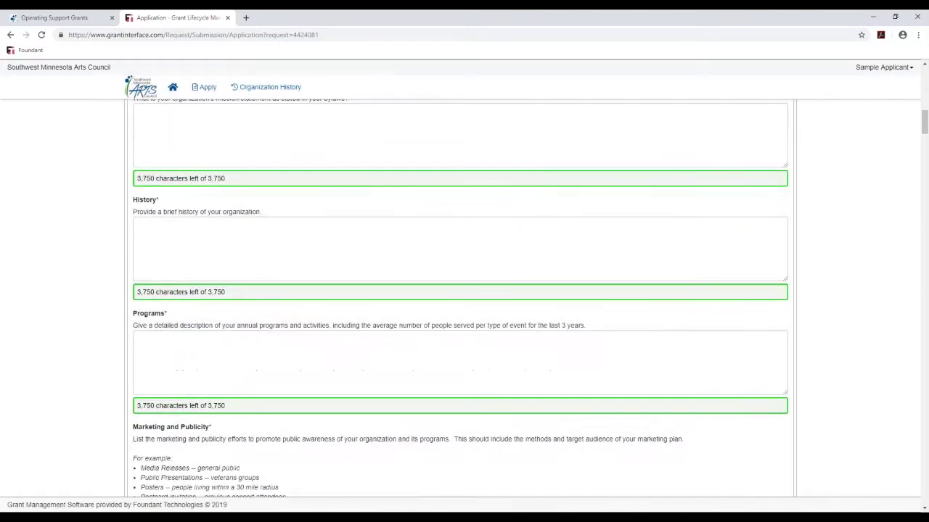
{"action": "scroll", "coordinate": [203, 239], "scroll_direction": "down", "scroll_amount": 2}
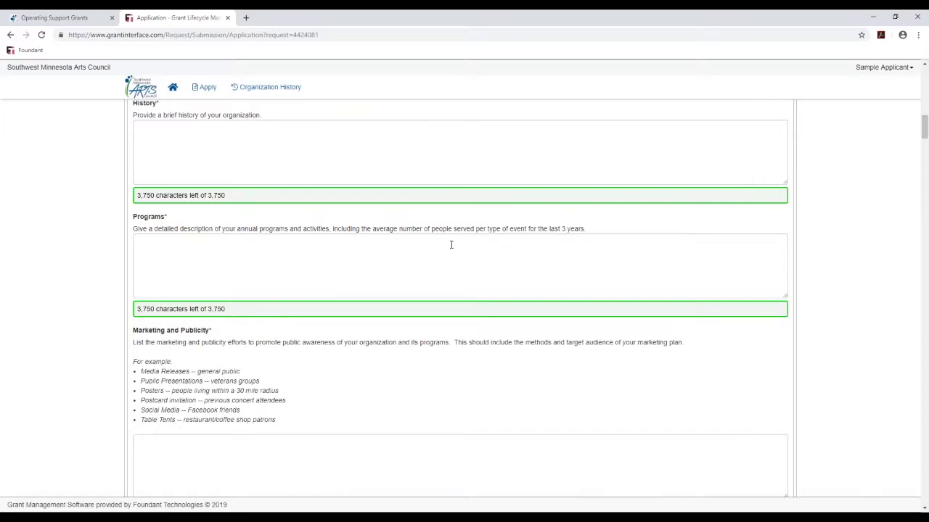
{"action": "scroll", "coordinate": [451, 244], "scroll_direction": "down", "scroll_amount": 1}
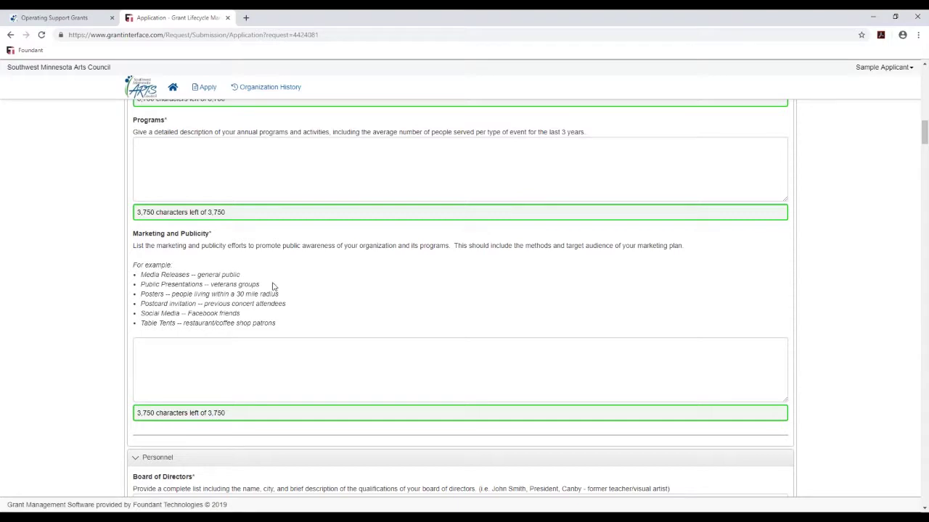
{"action": "scroll", "coordinate": [272, 287], "scroll_direction": "down", "scroll_amount": 5}
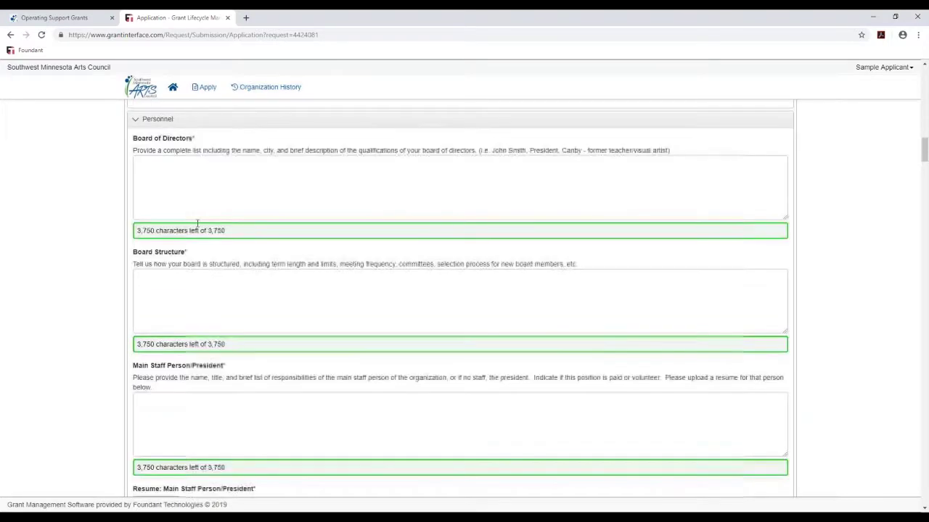
{"action": "scroll", "coordinate": [64, 269], "scroll_direction": "up", "scroll_amount": 1}
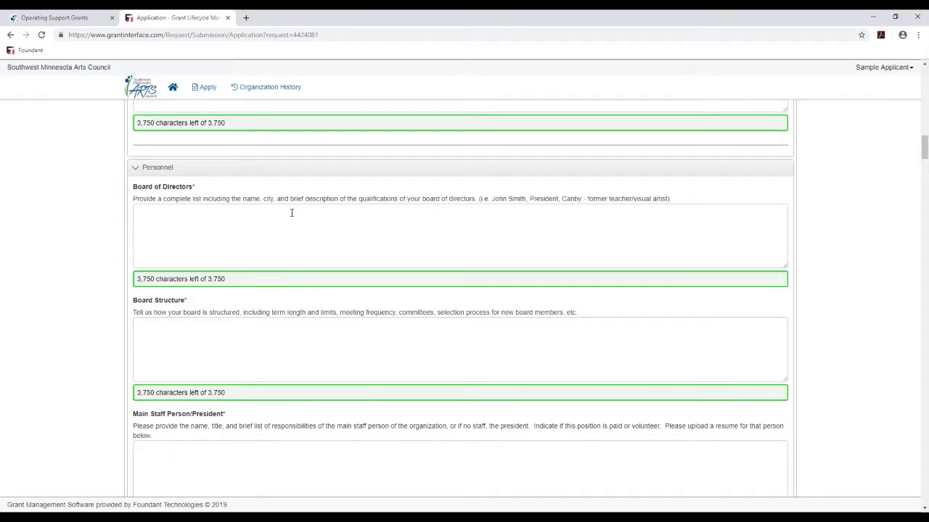
{"action": "scroll", "coordinate": [291, 213], "scroll_direction": "down", "scroll_amount": 1}
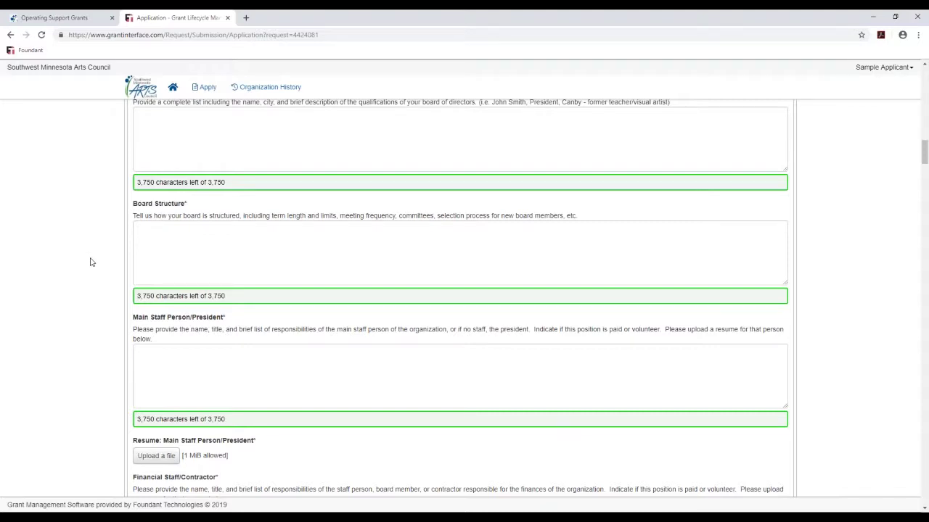
{"action": "scroll", "coordinate": [89, 260], "scroll_direction": "down", "scroll_amount": 1}
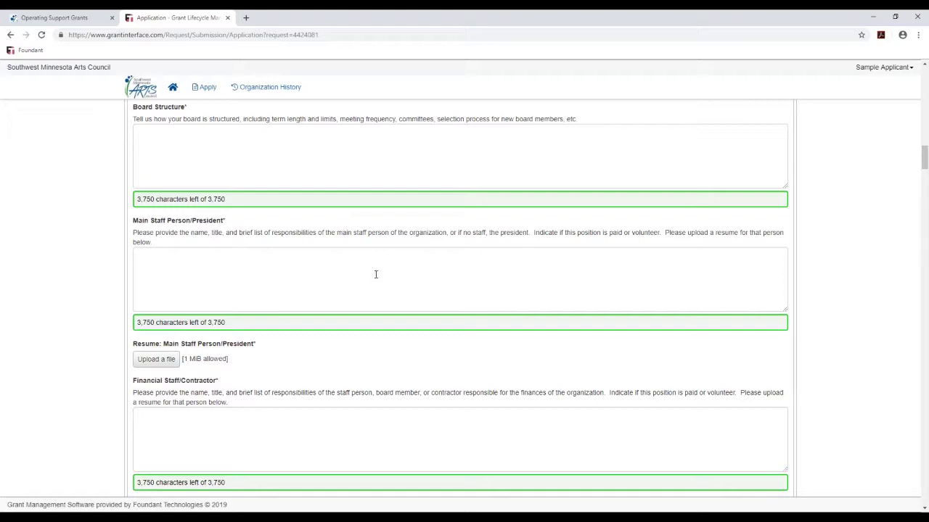
{"action": "scroll", "coordinate": [376, 275], "scroll_direction": "down", "scroll_amount": 1}
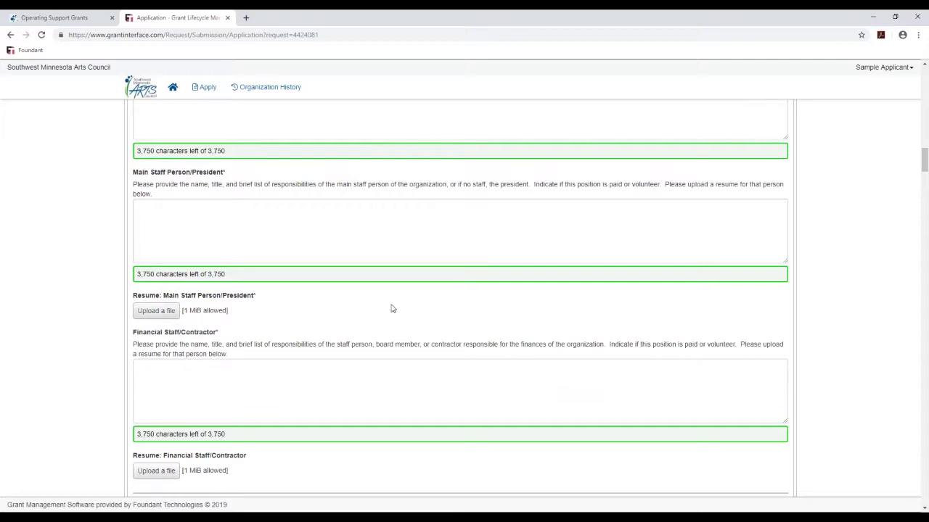
{"action": "scroll", "coordinate": [384, 308], "scroll_direction": "down", "scroll_amount": 3}
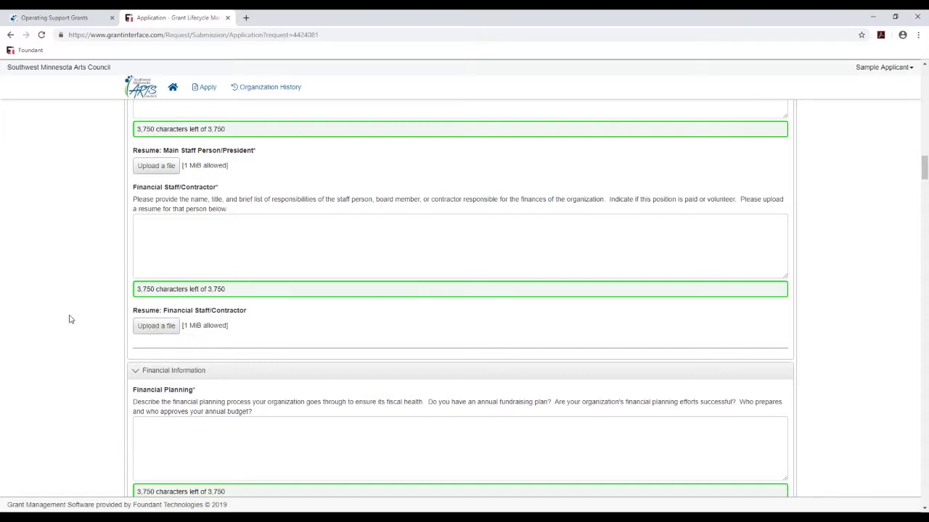
Scroll through the Financial Information questions and download the budget form as OS-Budget-FY20 (3).xls.
{"action": "scroll", "coordinate": [70, 317], "scroll_direction": "down", "scroll_amount": 2}
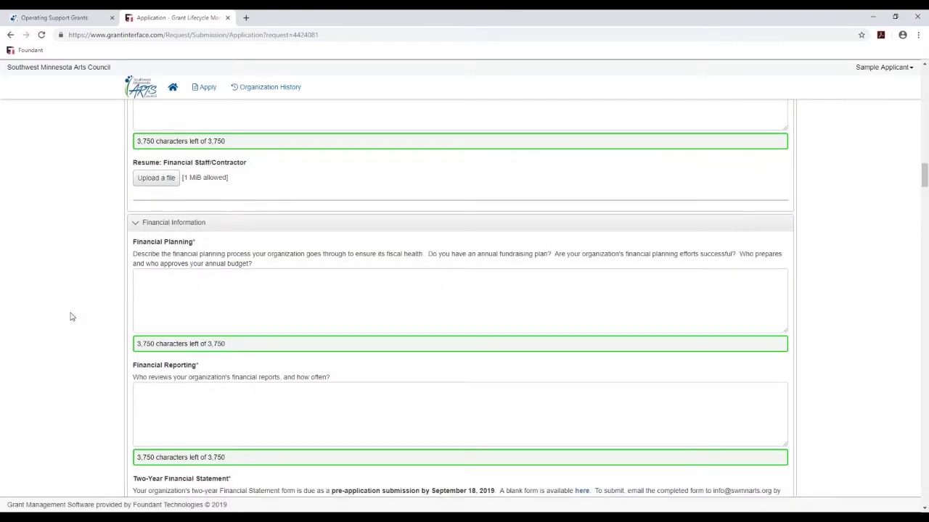
{"action": "scroll", "coordinate": [70, 316], "scroll_direction": "down", "scroll_amount": 1}
{"action": "scroll", "coordinate": [70, 317], "scroll_direction": "down", "scroll_amount": 1}
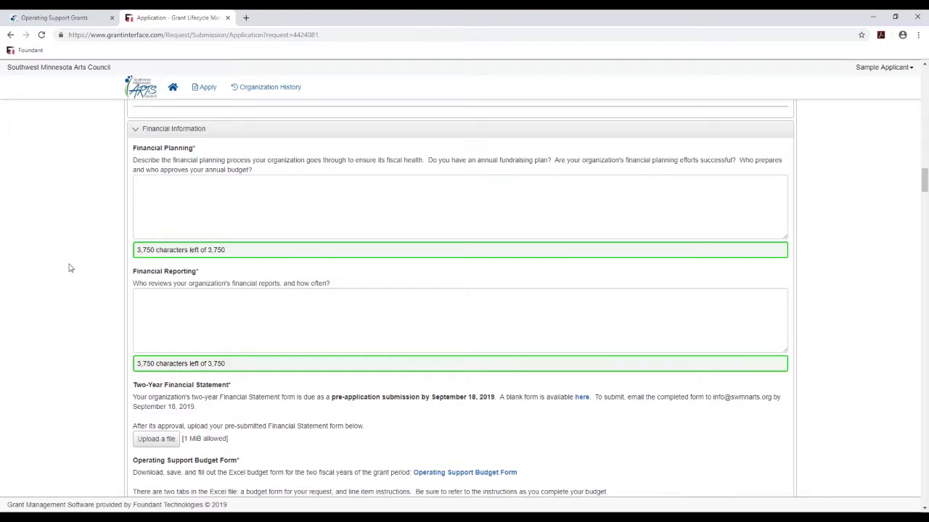
{"action": "scroll", "coordinate": [71, 267], "scroll_direction": "down", "scroll_amount": 1}
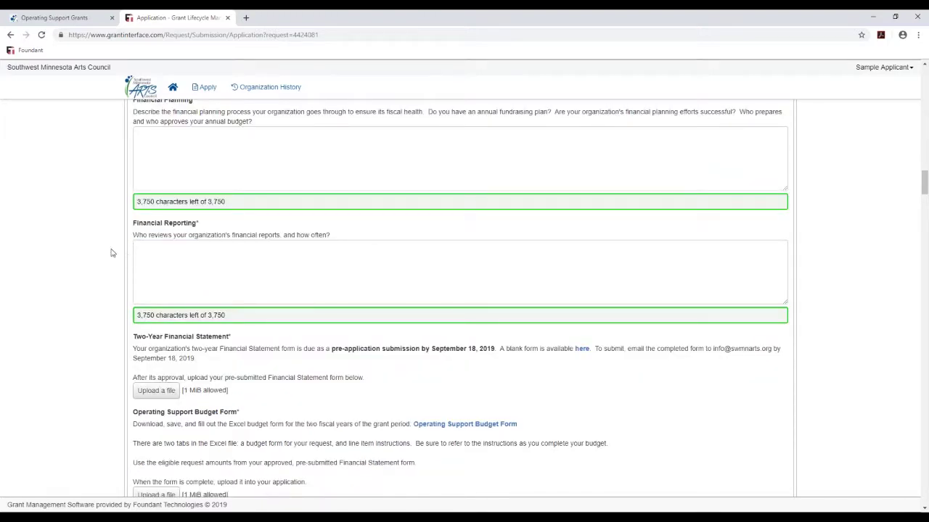
{"action": "scroll", "coordinate": [119, 263], "scroll_direction": "down", "scroll_amount": 2}
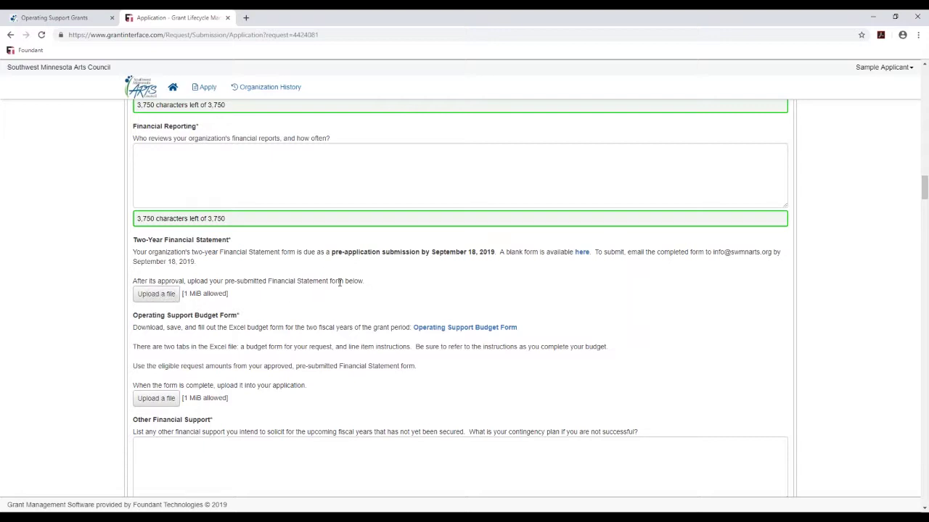
{"action": "scroll", "coordinate": [341, 282], "scroll_direction": "down", "scroll_amount": 3}
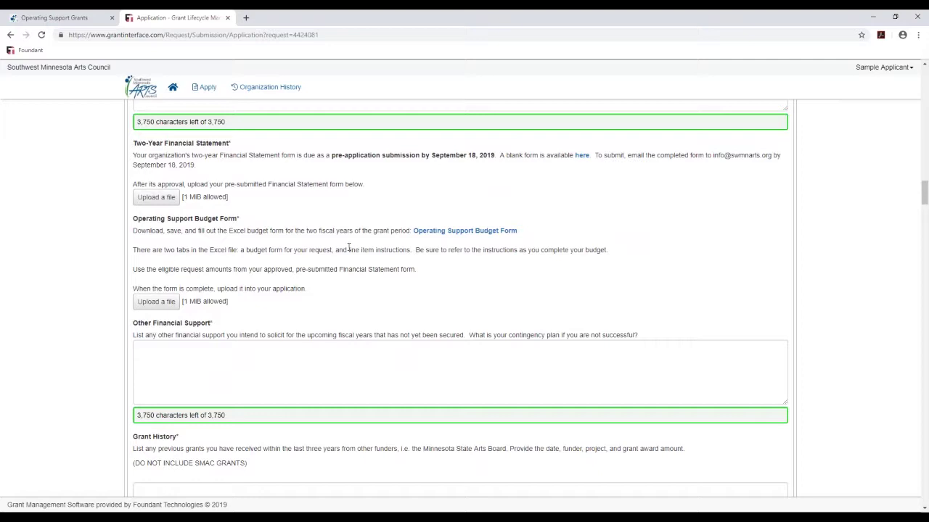
{"action": "left_click", "coordinate": [471, 230]}
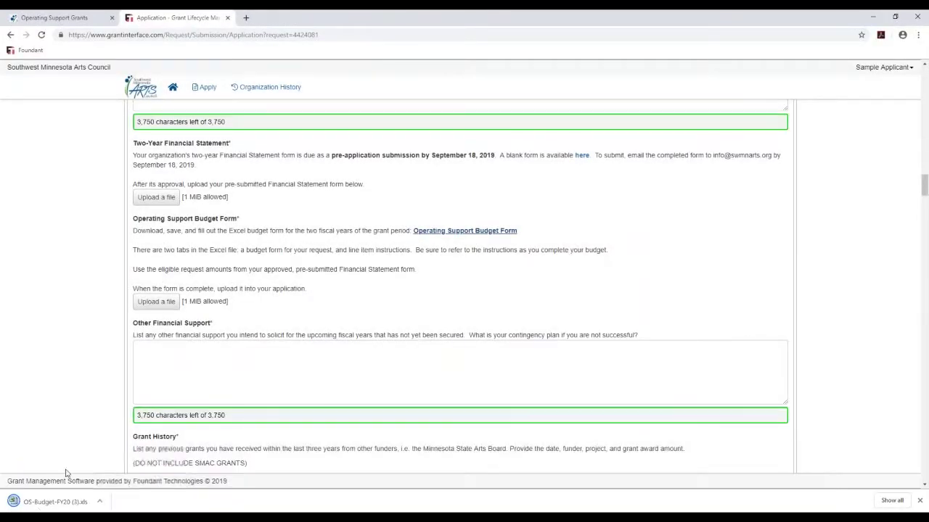
Open OS-Budget-FY20 (3).xls from the download bar and bring its Excel window forward.
{"action": "left_click", "coordinate": [44, 501]}
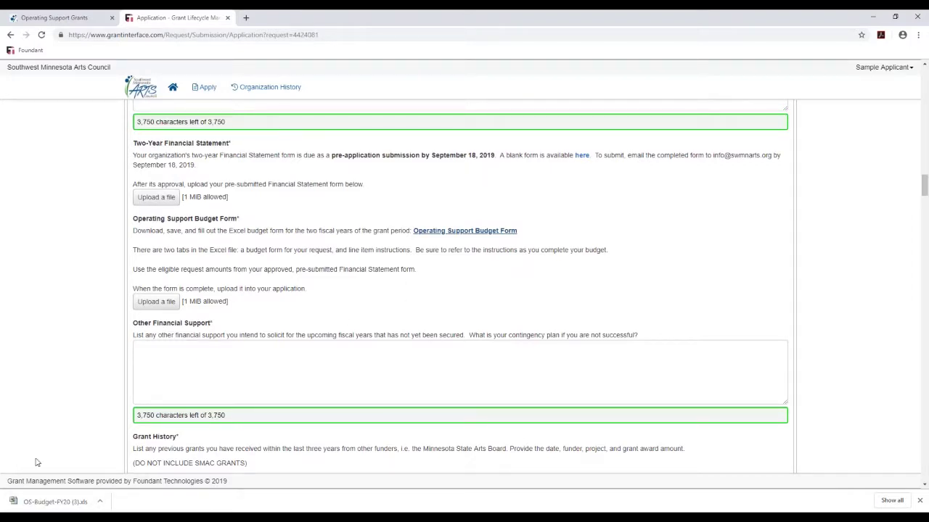
{"action": "left_click", "coordinate": [36, 516]}
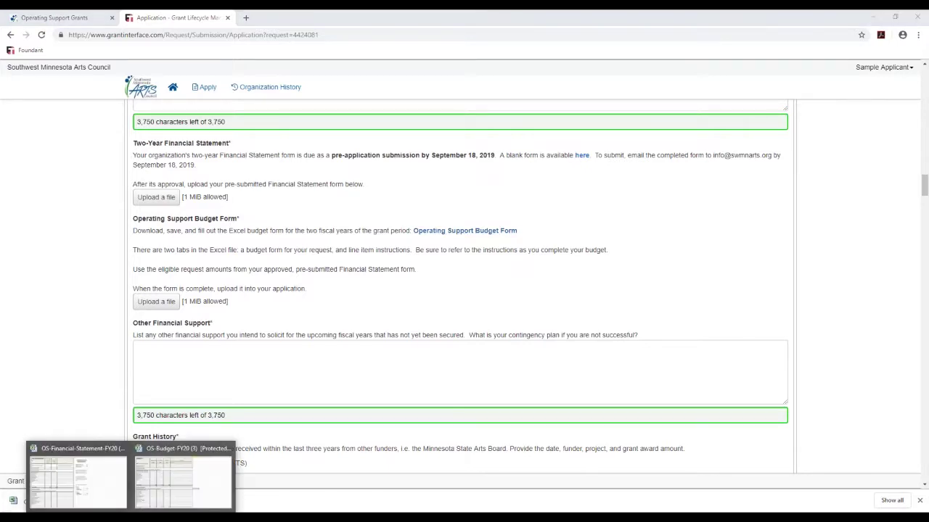
{"action": "left_click", "coordinate": [185, 479]}
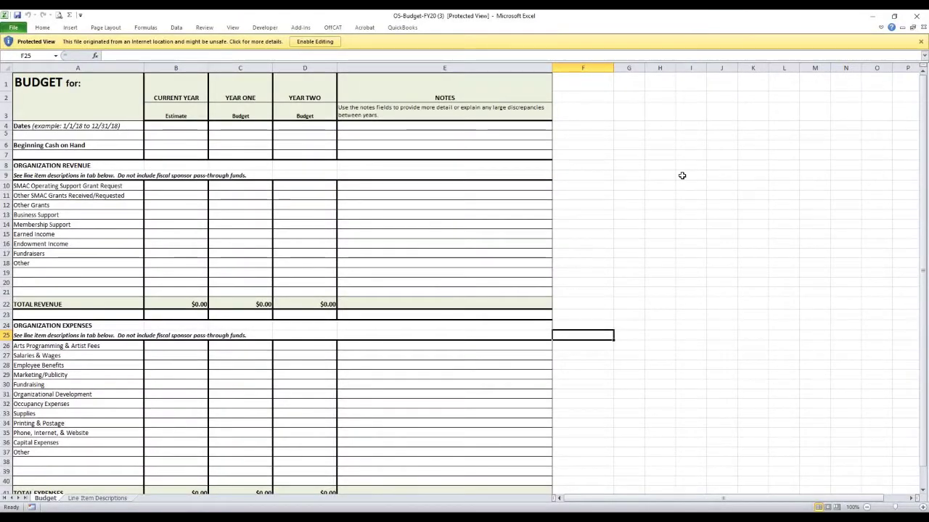
Enable editing on the OS-Budget-FY20 (3) workbook and select the current-year cell B5.
{"action": "left_click", "coordinate": [657, 195]}
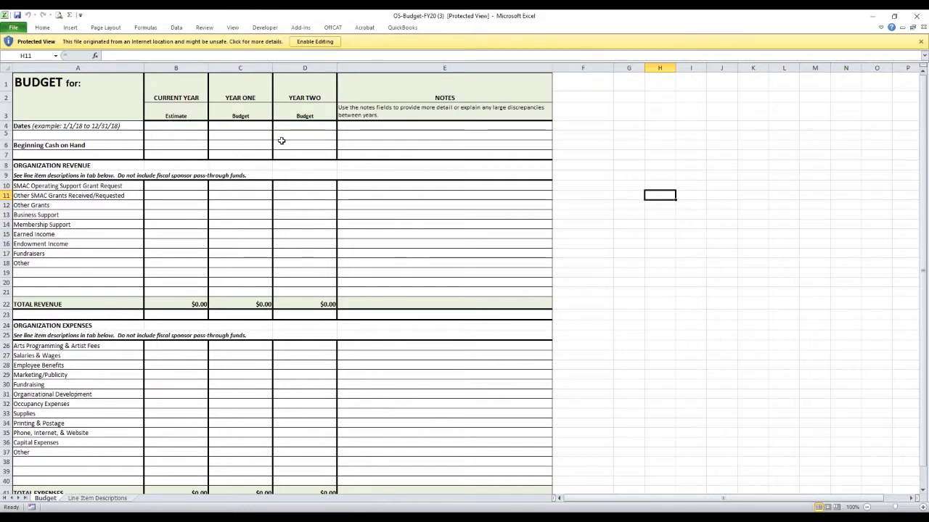
{"action": "left_click", "coordinate": [315, 41]}
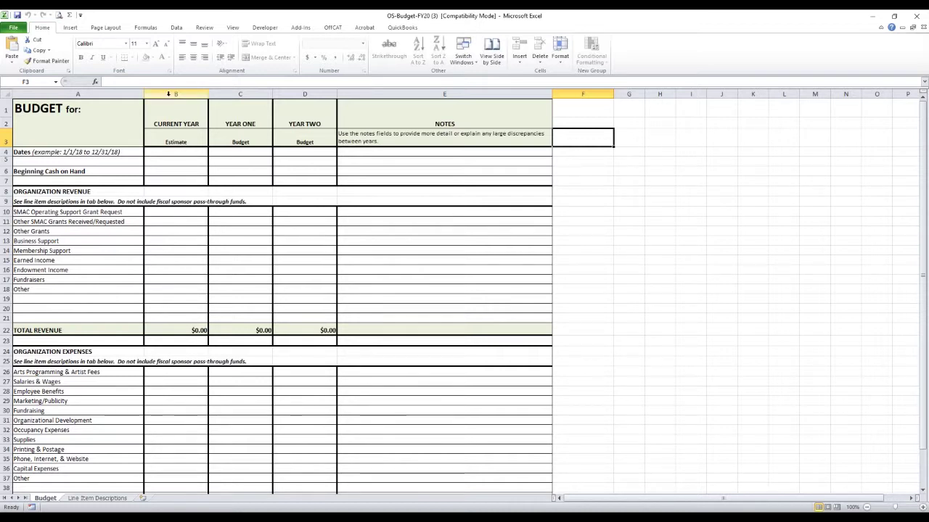
{"action": "left_click", "coordinate": [169, 94]}
{"action": "left_click", "coordinate": [170, 161]}
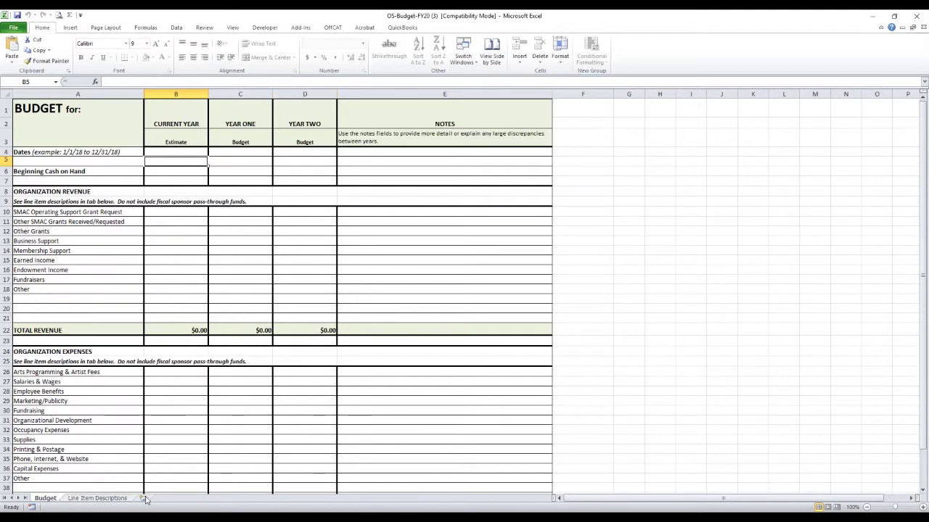
Review the Line Item Descriptions sheet, then go back to the Budget sheet.
{"action": "left_click", "coordinate": [90, 500]}
{"action": "scroll", "coordinate": [290, 306], "scroll_direction": "down", "scroll_amount": 3}
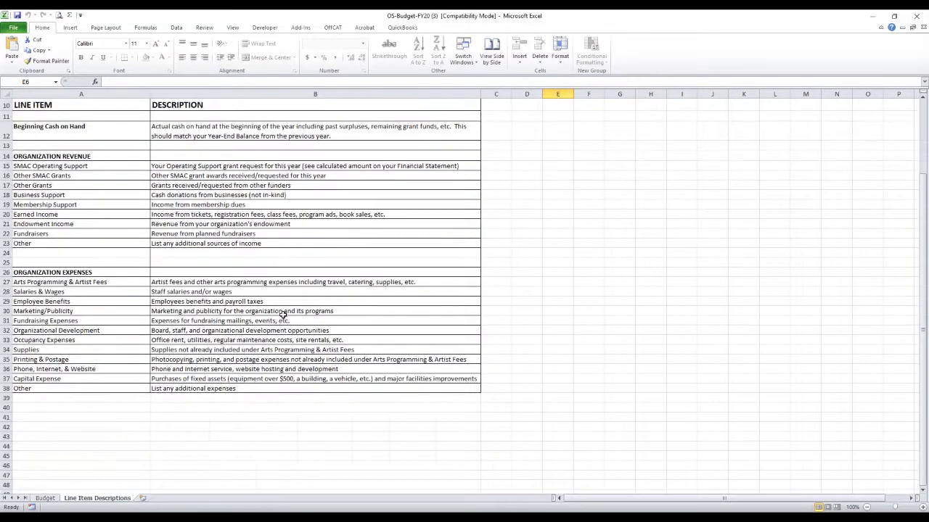
{"action": "scroll", "coordinate": [280, 323], "scroll_direction": "up", "scroll_amount": 3}
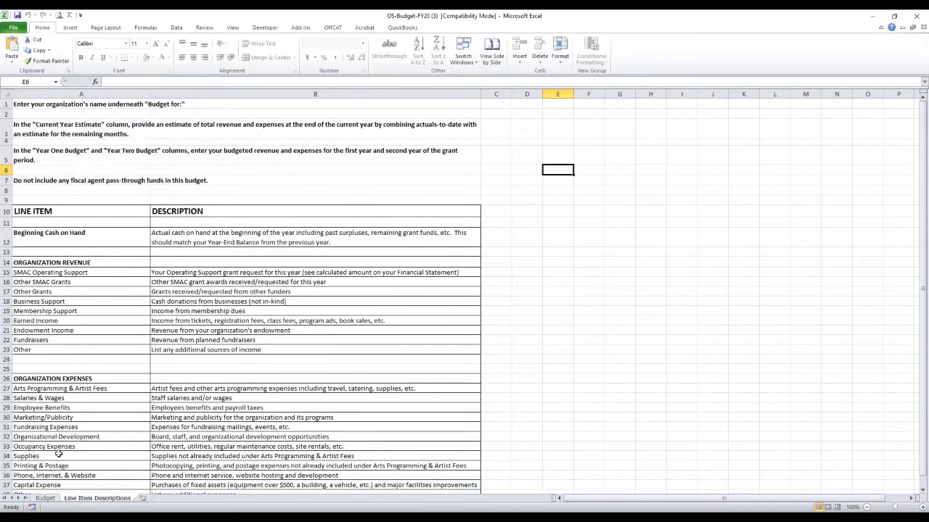
{"action": "left_click", "coordinate": [46, 498]}
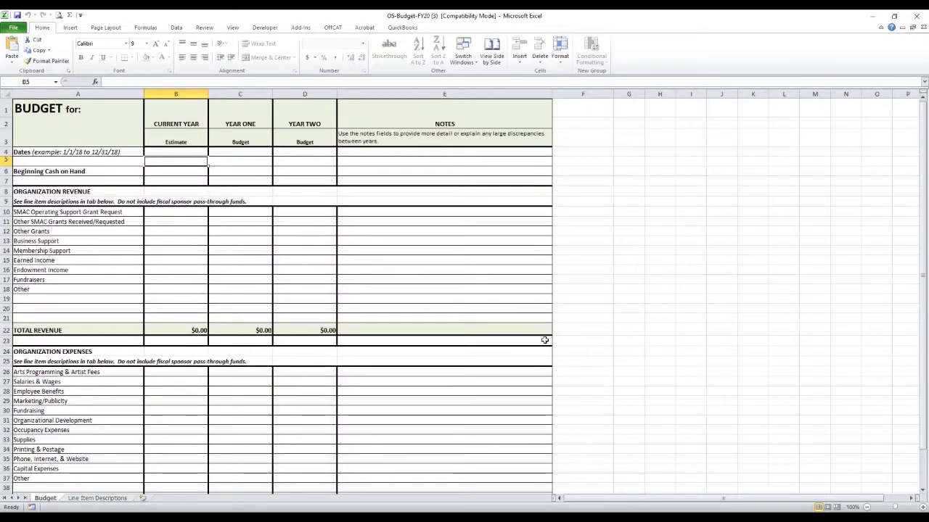
{"action": "left_click", "coordinate": [648, 311]}
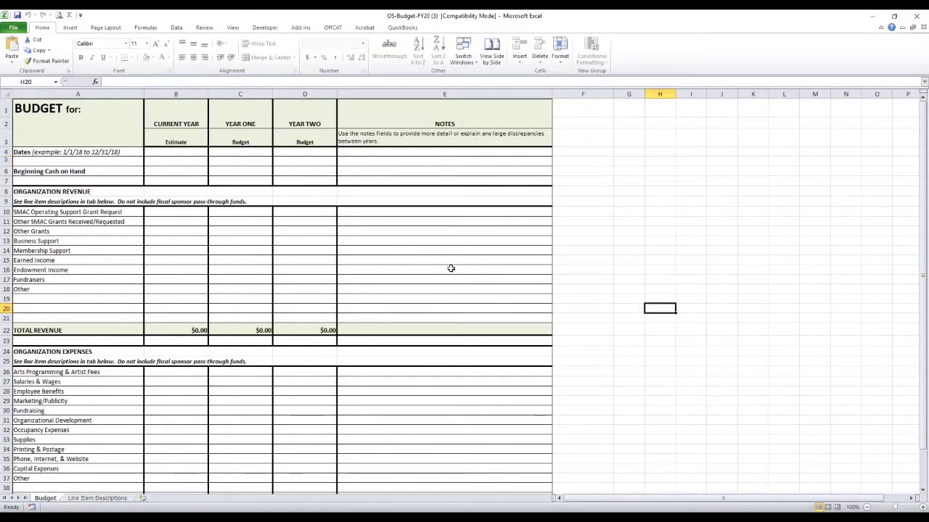
{"action": "scroll", "coordinate": [450, 267], "scroll_direction": "down", "scroll_amount": 2}
{"action": "scroll", "coordinate": [418, 406], "scroll_direction": "up", "scroll_amount": 1}
{"action": "scroll", "coordinate": [471, 405], "scroll_direction": "up", "scroll_amount": 1}
Inspect the Occupancy Expenses Year One, Year Two and notes cells, then the Beginning Cash on Hand cell.
{"action": "left_click", "coordinate": [235, 432]}
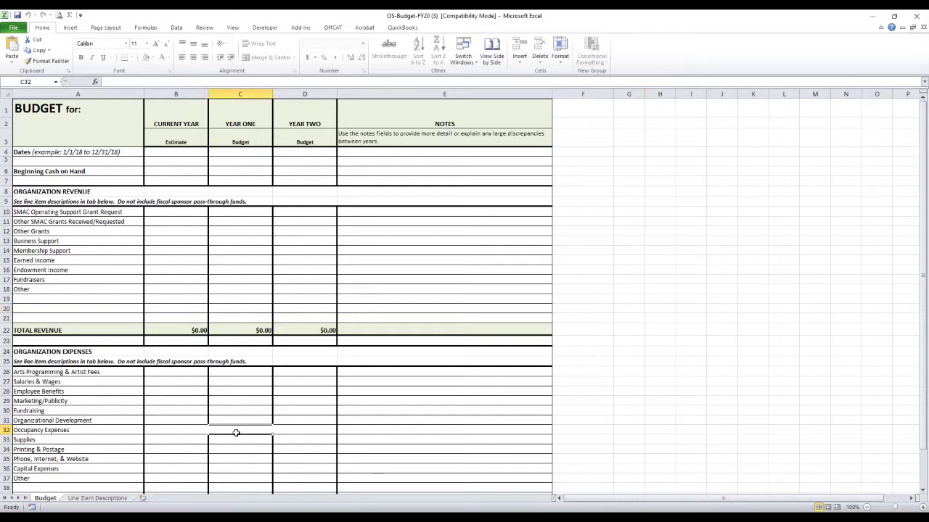
{"action": "left_click", "coordinate": [297, 431]}
{"action": "left_click", "coordinate": [376, 429]}
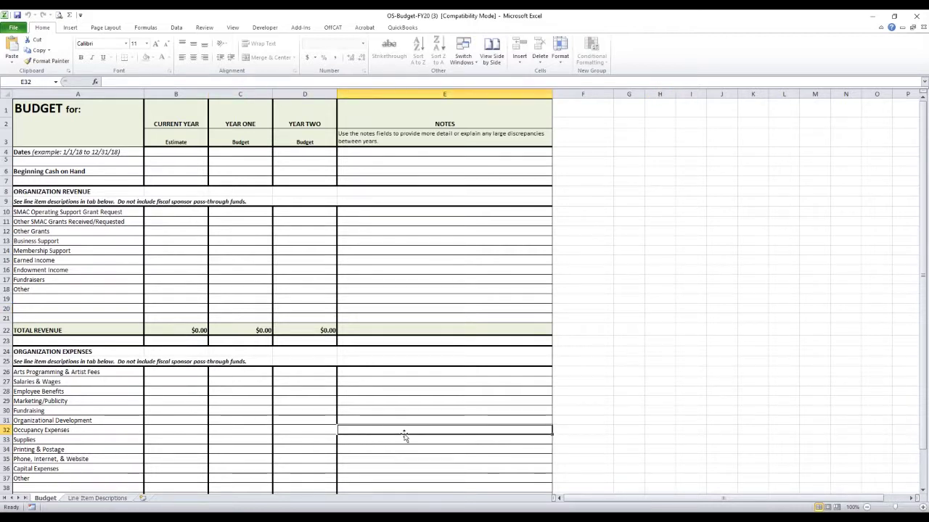
{"action": "scroll", "coordinate": [404, 436], "scroll_direction": "down", "scroll_amount": 1}
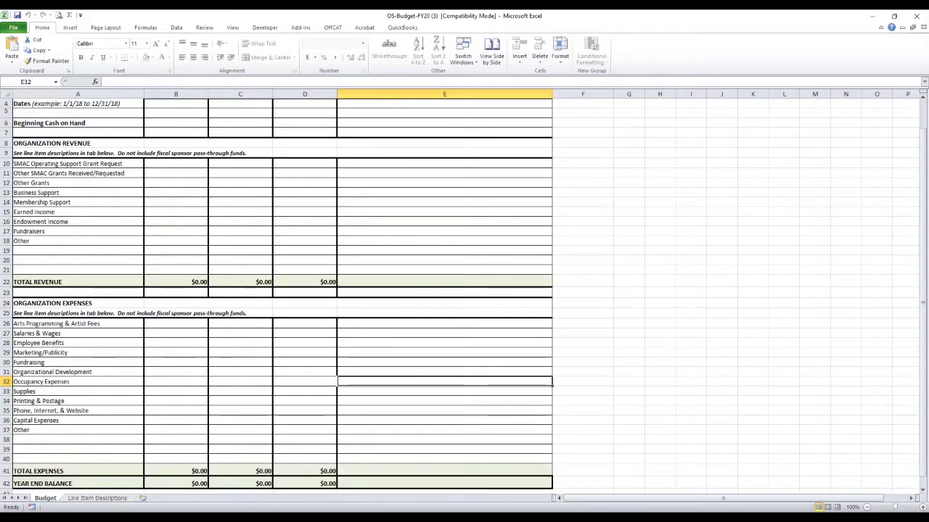
{"action": "scroll", "coordinate": [404, 435], "scroll_direction": "up", "scroll_amount": 1}
{"action": "left_click", "coordinate": [172, 169]}
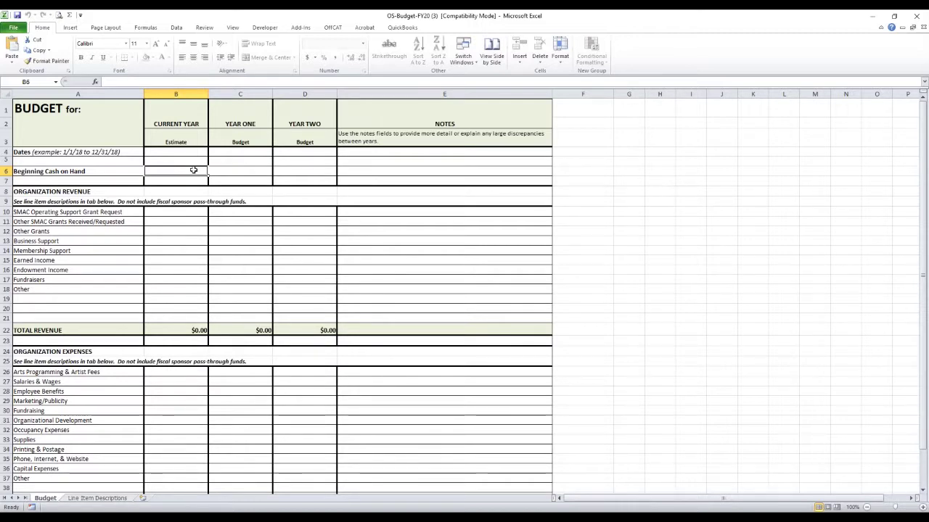
{"action": "scroll", "coordinate": [193, 170], "scroll_direction": "down", "scroll_amount": 1}
{"action": "scroll", "coordinate": [194, 169], "scroll_direction": "down", "scroll_amount": 3}
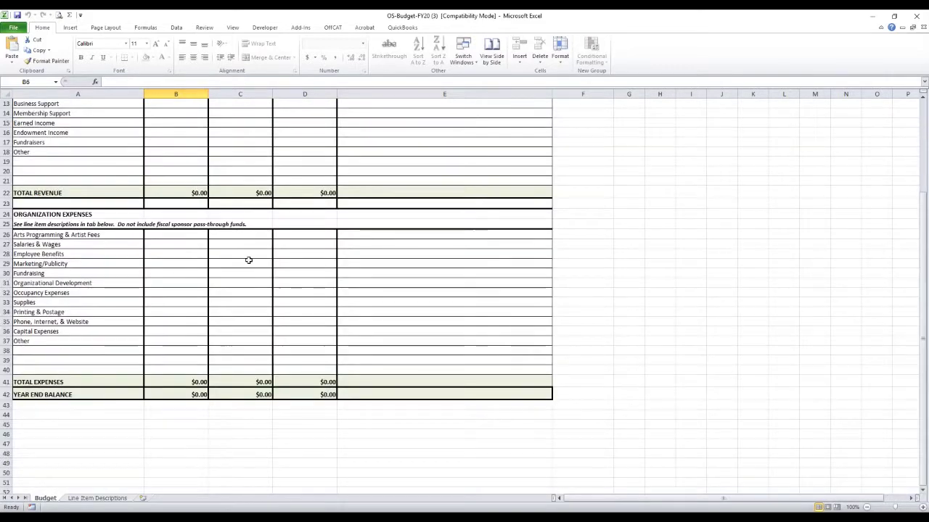
{"action": "left_click", "coordinate": [159, 393]}
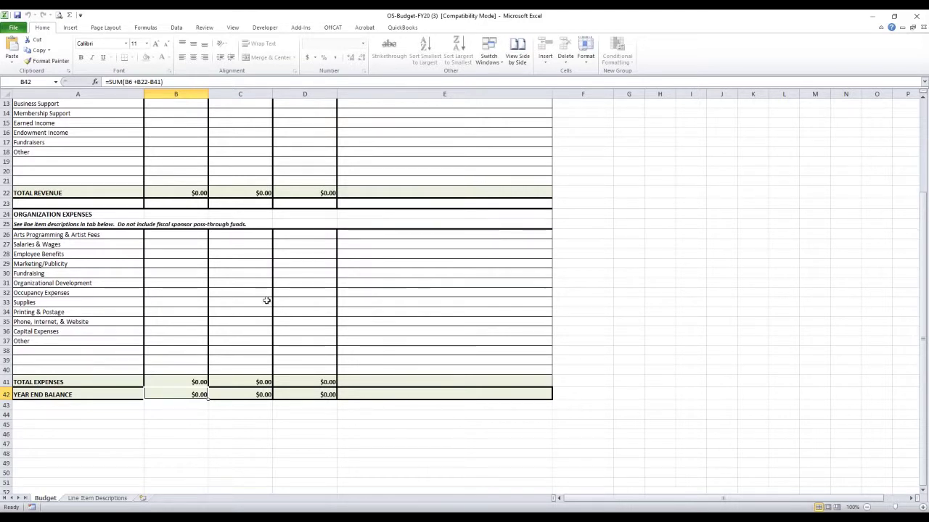
{"action": "scroll", "coordinate": [195, 384], "scroll_direction": "up", "scroll_amount": 4}
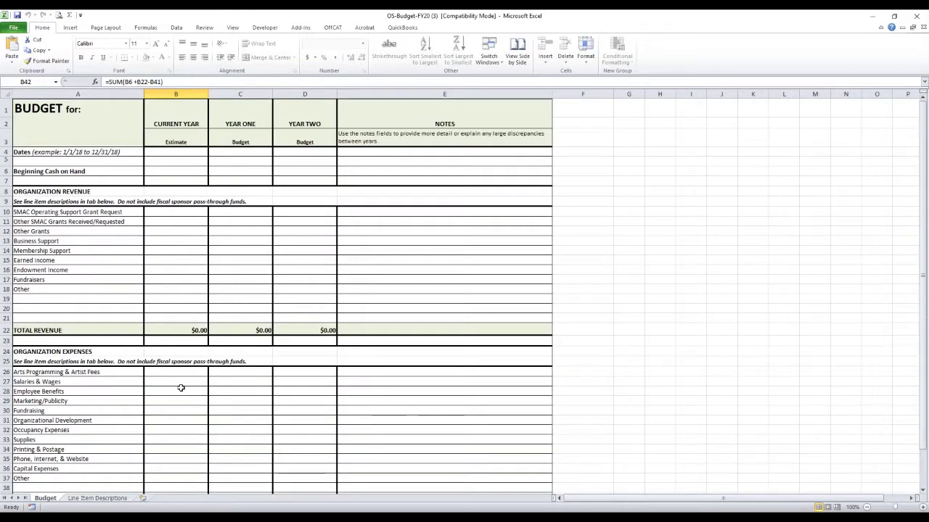
{"action": "left_click", "coordinate": [242, 170]}
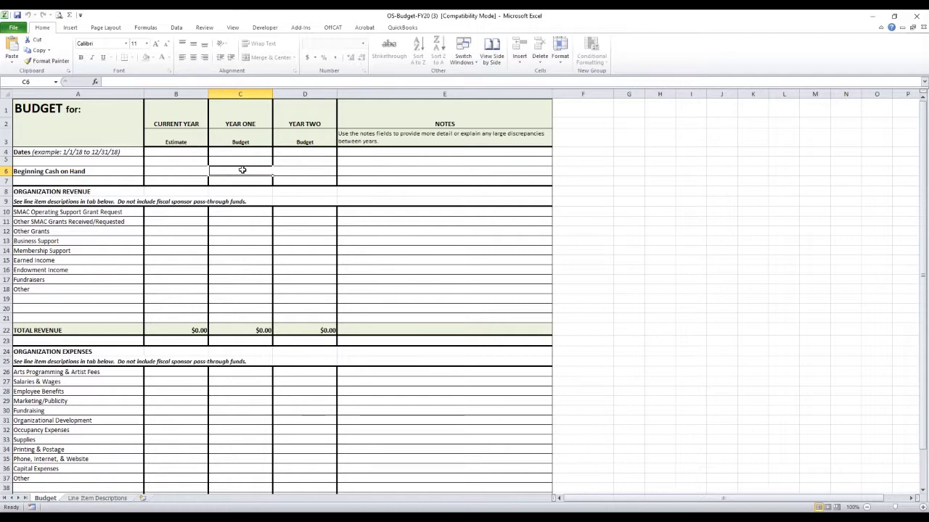
{"action": "scroll", "coordinate": [254, 283], "scroll_direction": "down", "scroll_amount": 4}
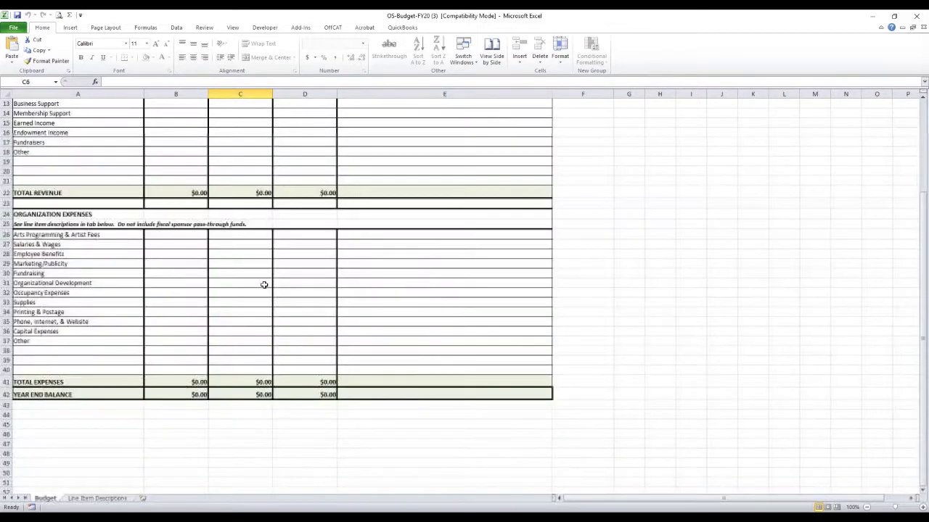
{"action": "left_click", "coordinate": [238, 392]}
{"action": "scroll", "coordinate": [312, 261], "scroll_direction": "up", "scroll_amount": 4}
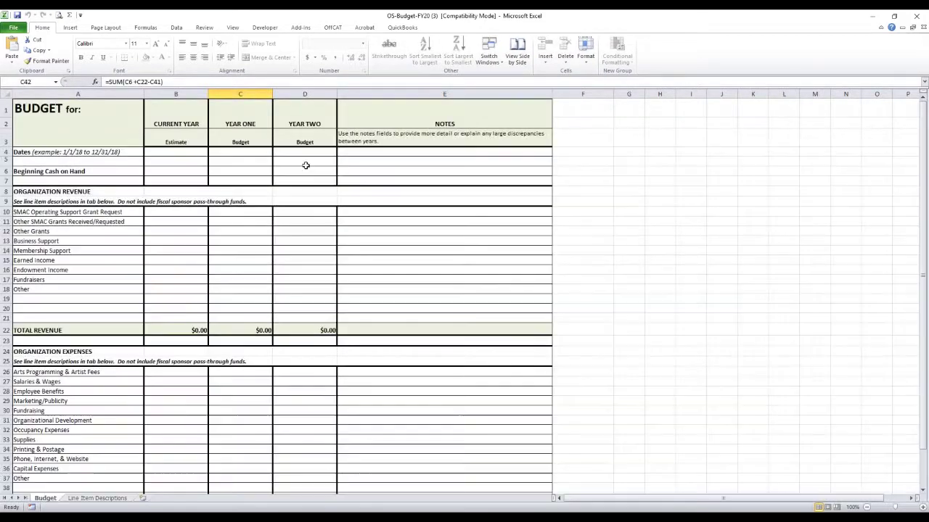
{"action": "left_click", "coordinate": [301, 173]}
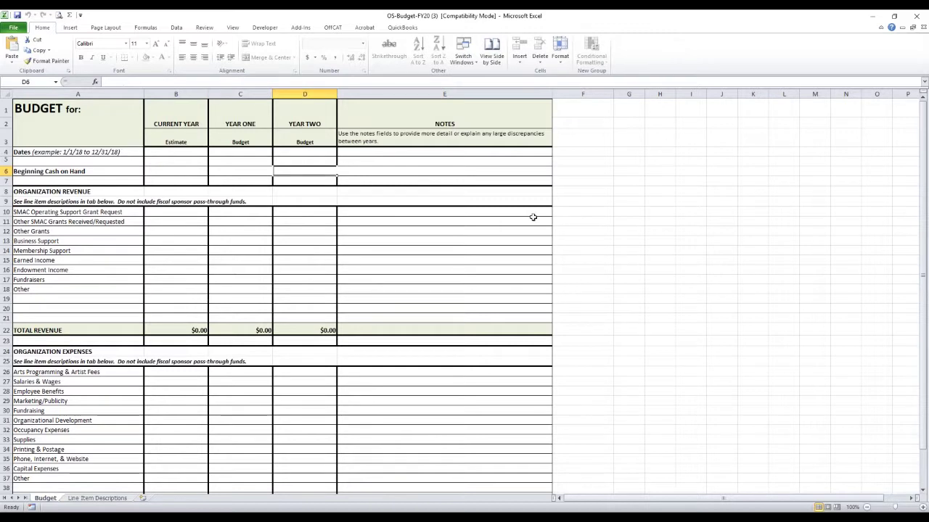
{"action": "left_click", "coordinate": [677, 230]}
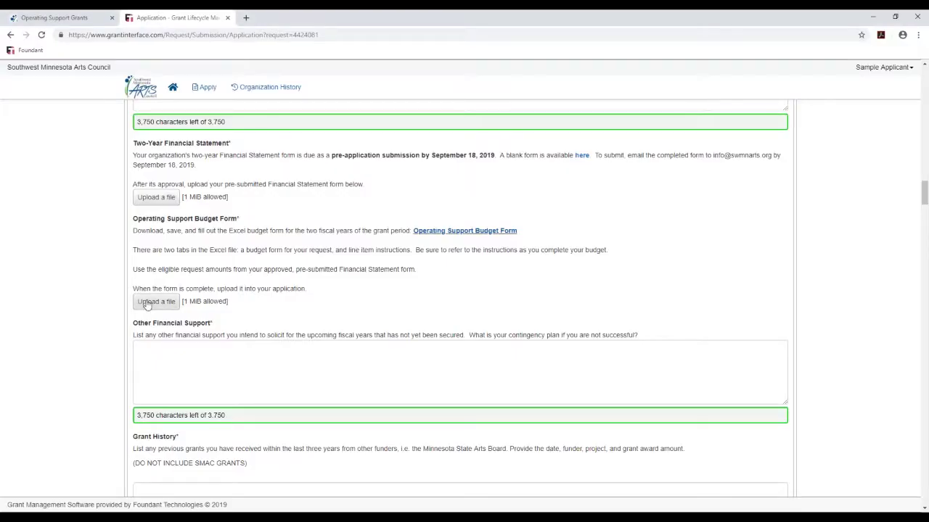
{"action": "left_click", "coordinate": [156, 302]}
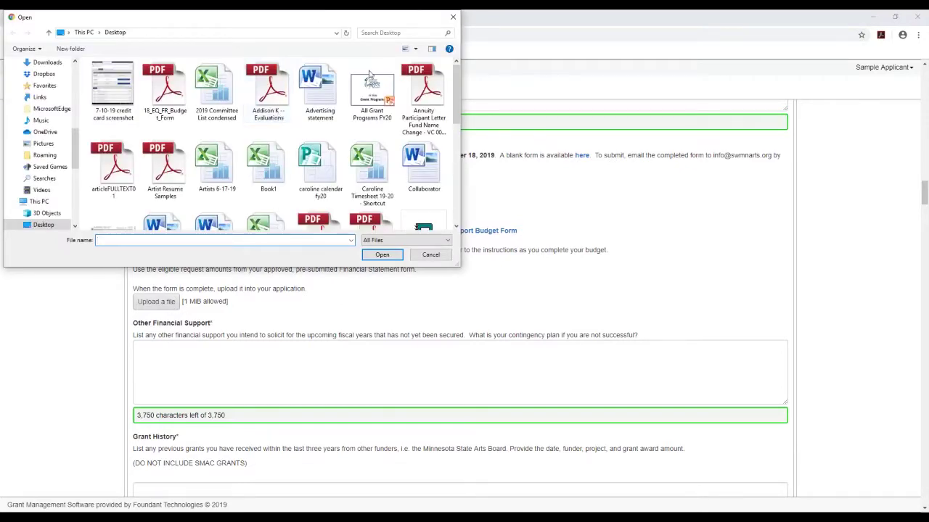
{"action": "left_click", "coordinate": [452, 17]}
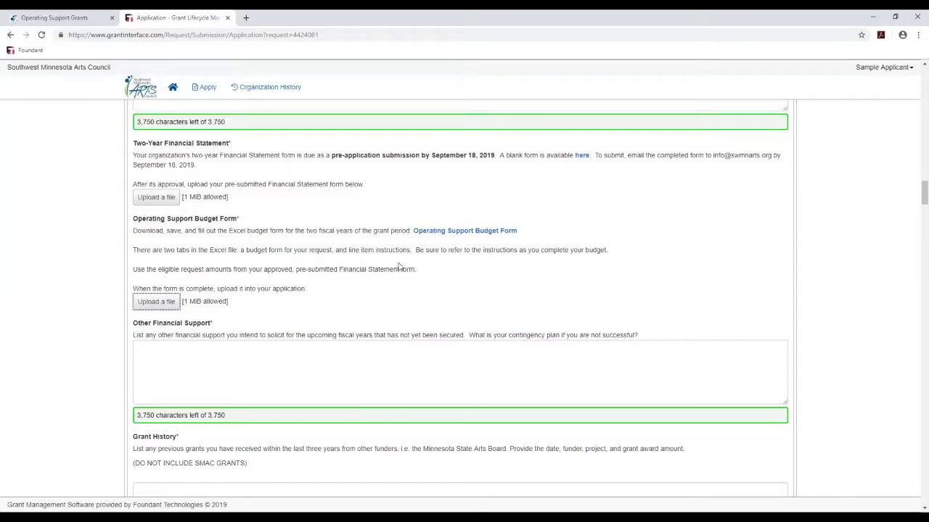
{"action": "scroll", "coordinate": [398, 267], "scroll_direction": "down", "scroll_amount": 3}
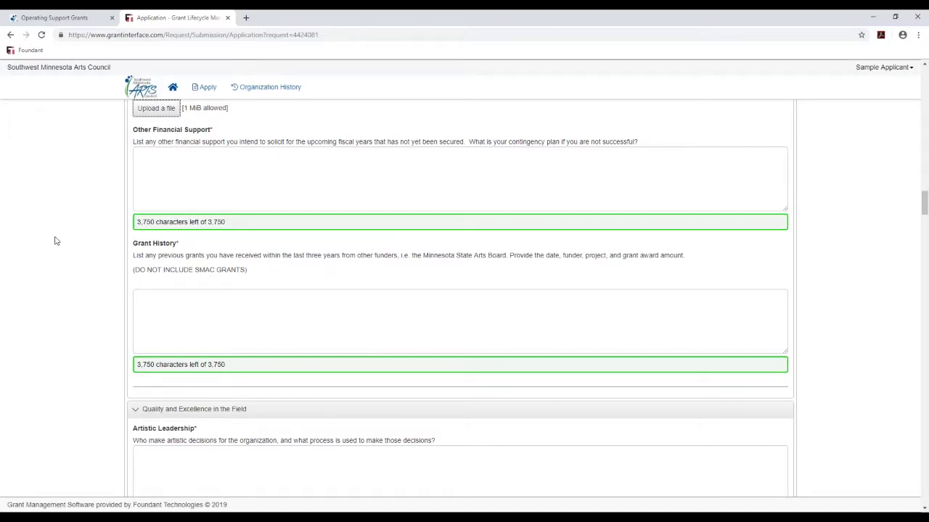
{"action": "scroll", "coordinate": [58, 254], "scroll_direction": "down", "scroll_amount": 1}
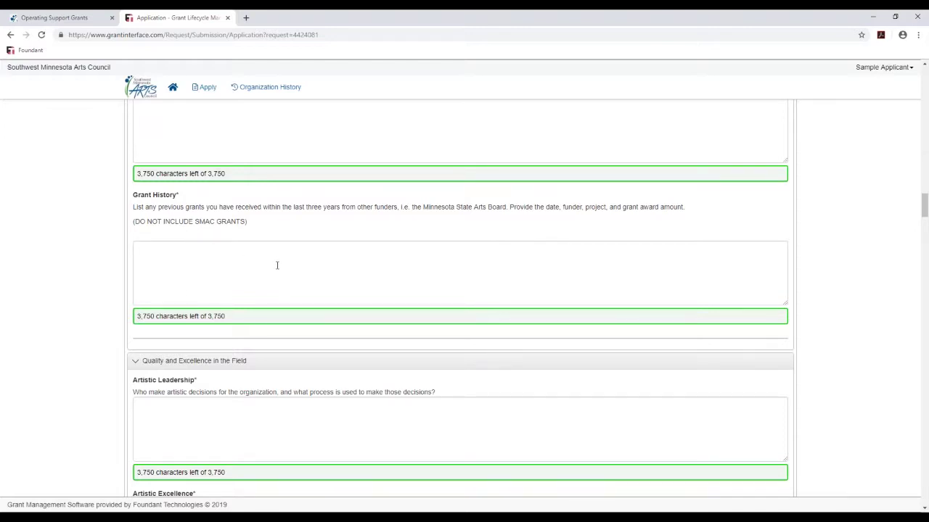
{"action": "scroll", "coordinate": [92, 271], "scroll_direction": "down", "scroll_amount": 3}
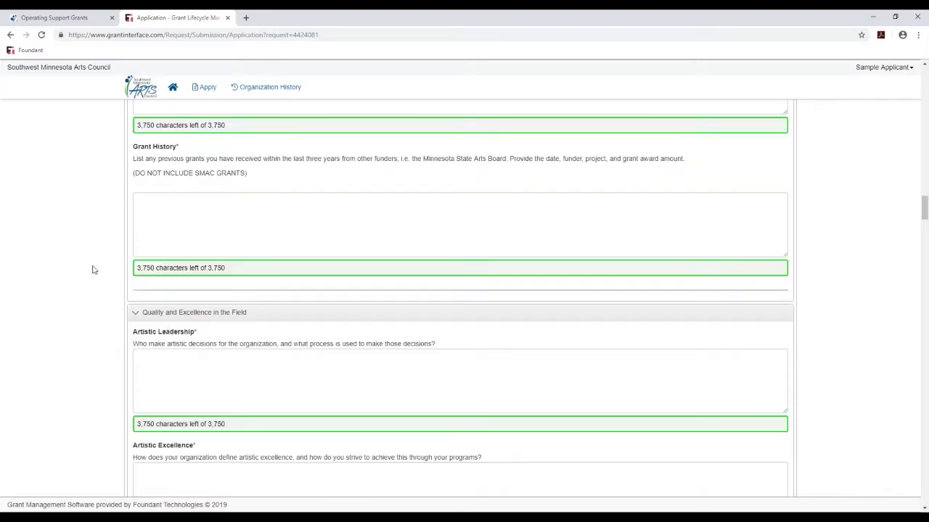
{"action": "scroll", "coordinate": [79, 278], "scroll_direction": "down", "scroll_amount": 2}
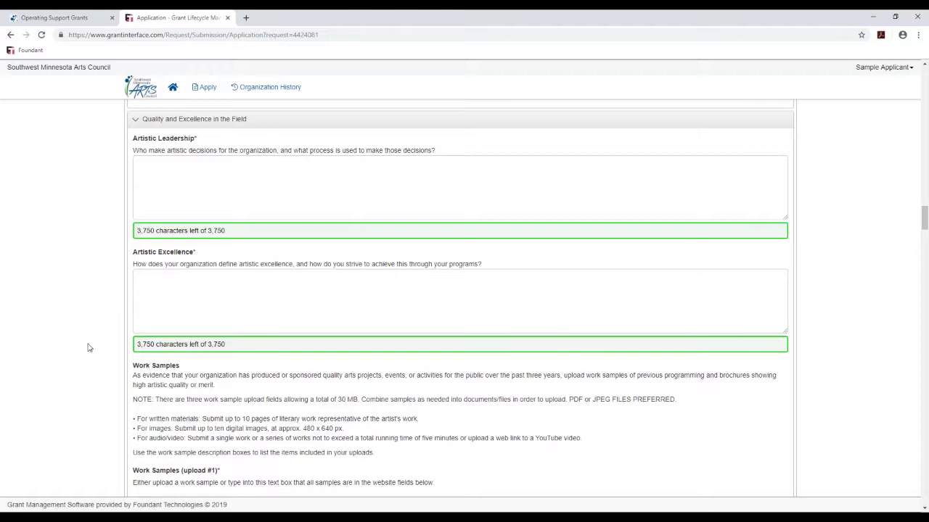
{"action": "scroll", "coordinate": [80, 313], "scroll_direction": "down", "scroll_amount": 2}
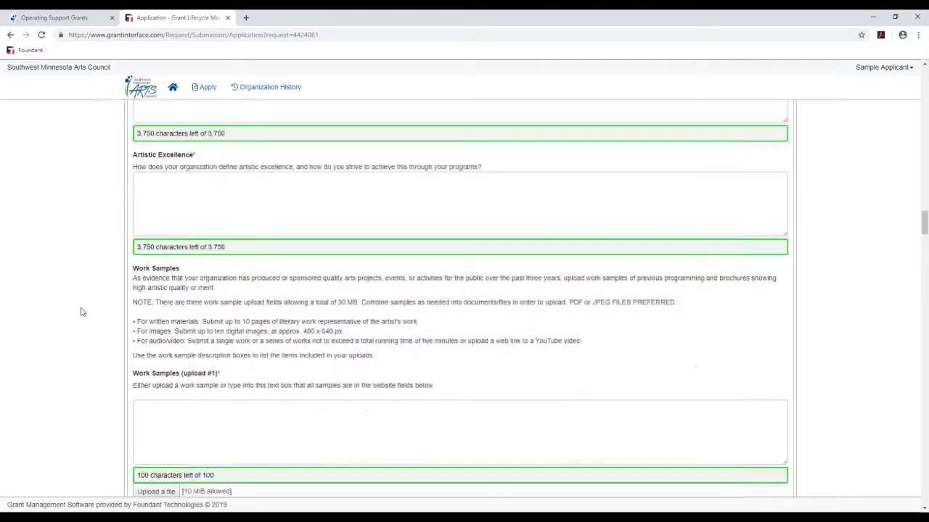
{"action": "scroll", "coordinate": [81, 312], "scroll_direction": "down", "scroll_amount": 1}
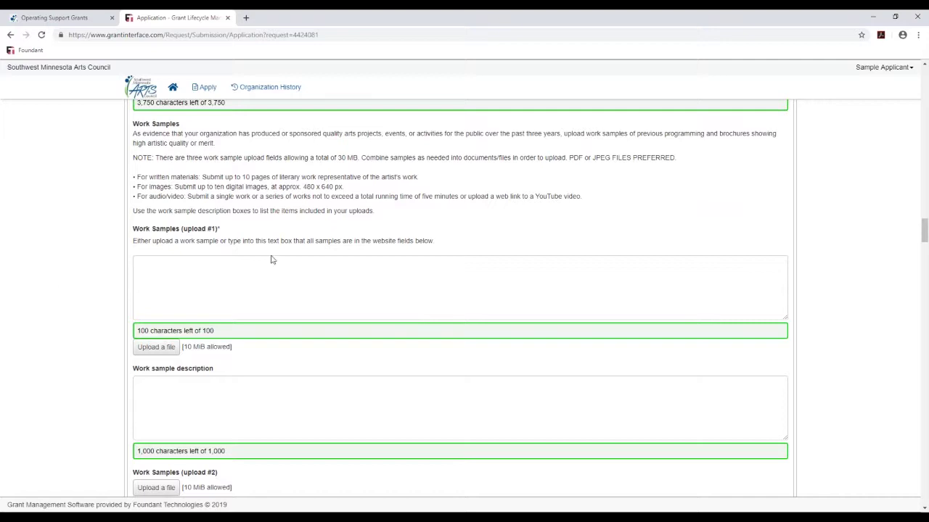
{"action": "scroll", "coordinate": [118, 276], "scroll_direction": "down", "scroll_amount": 3}
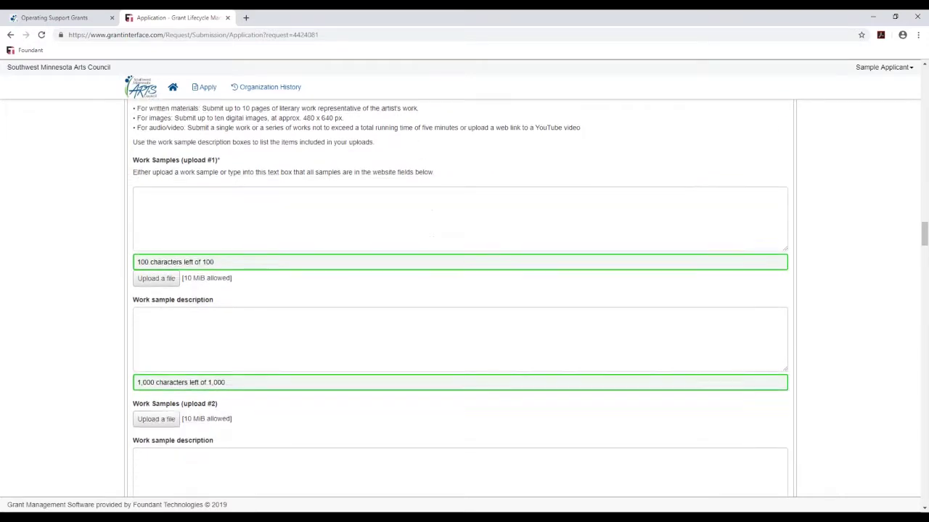
{"action": "scroll", "coordinate": [210, 251], "scroll_direction": "down", "scroll_amount": 3}
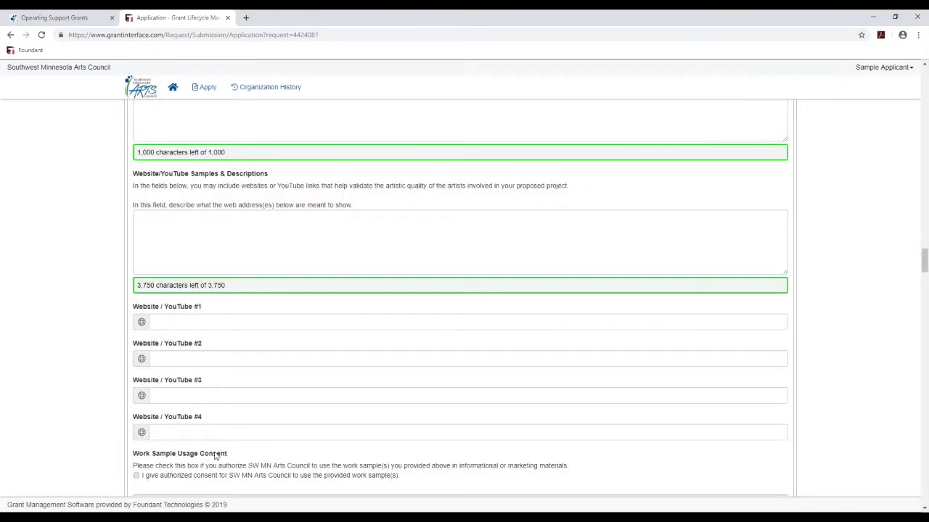
{"action": "scroll", "coordinate": [214, 456], "scroll_direction": "up", "scroll_amount": 10}
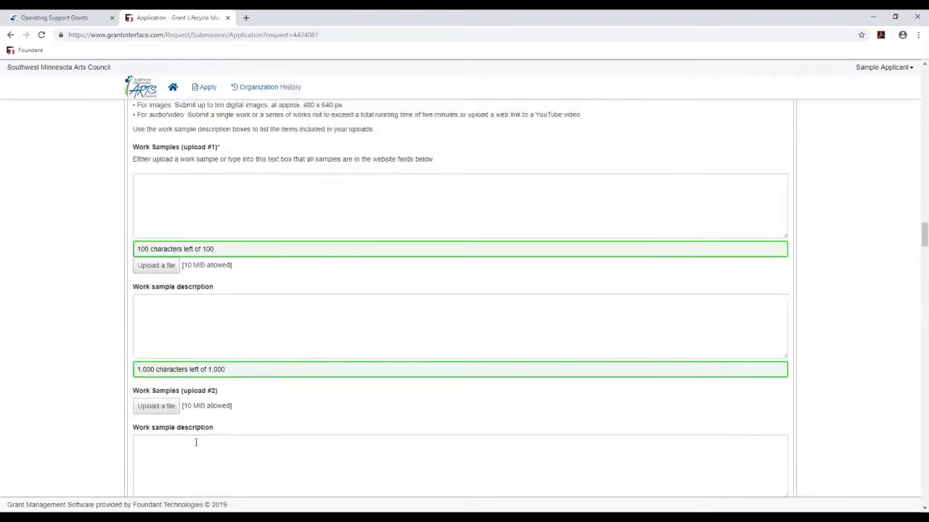
{"action": "scroll", "coordinate": [70, 263], "scroll_direction": "up", "scroll_amount": 2}
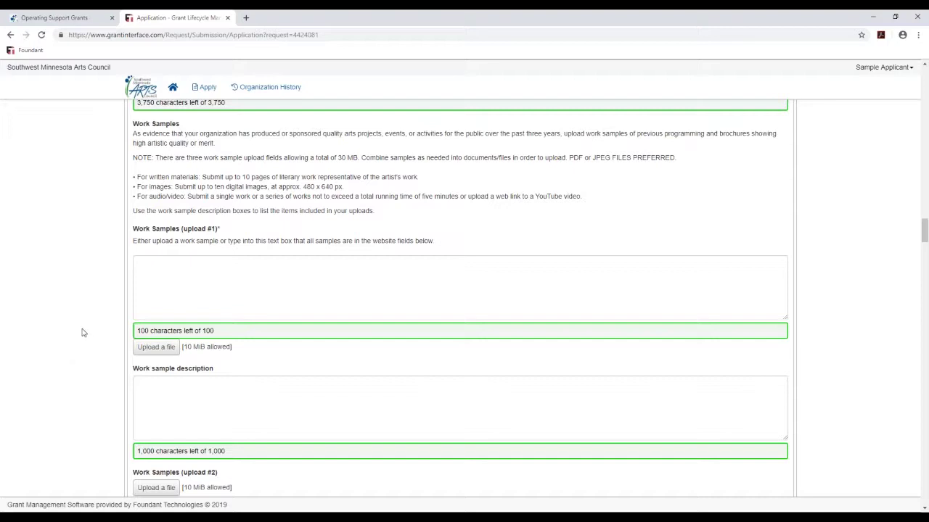
{"action": "scroll", "coordinate": [82, 332], "scroll_direction": "down", "scroll_amount": 7}
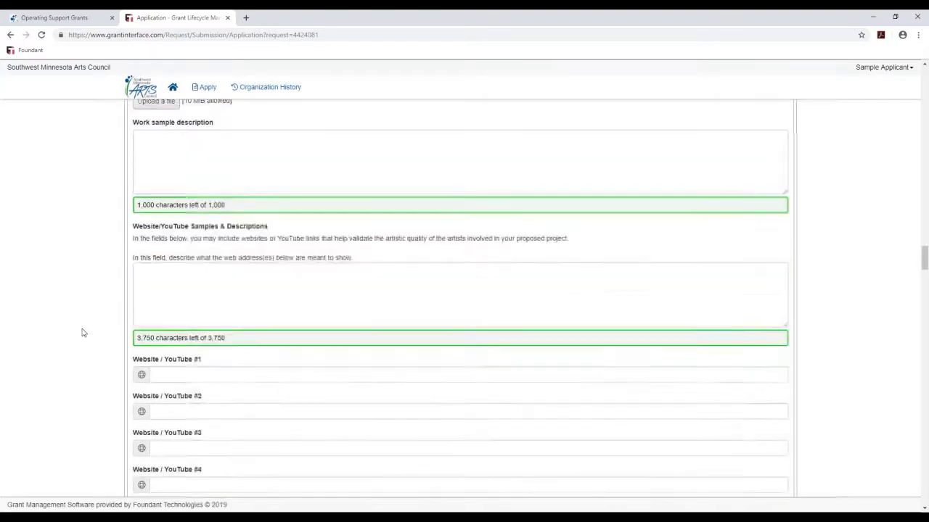
{"action": "scroll", "coordinate": [82, 332], "scroll_direction": "down", "scroll_amount": 5}
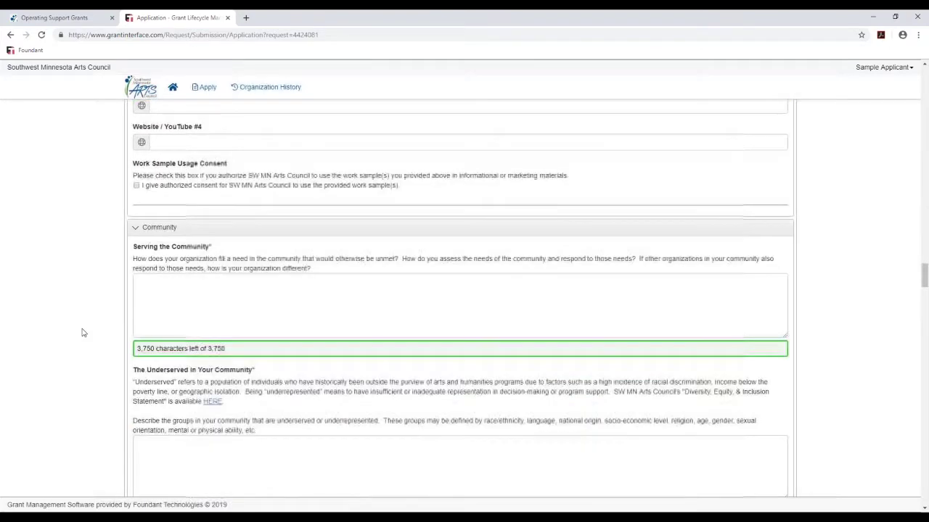
{"action": "scroll", "coordinate": [82, 332], "scroll_direction": "down", "scroll_amount": 2}
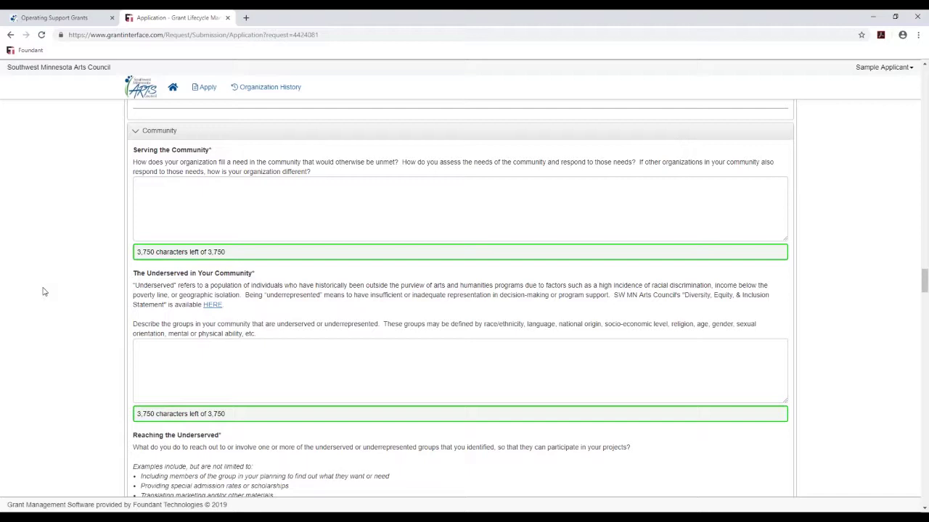
{"action": "scroll", "coordinate": [43, 291], "scroll_direction": "down", "scroll_amount": 3}
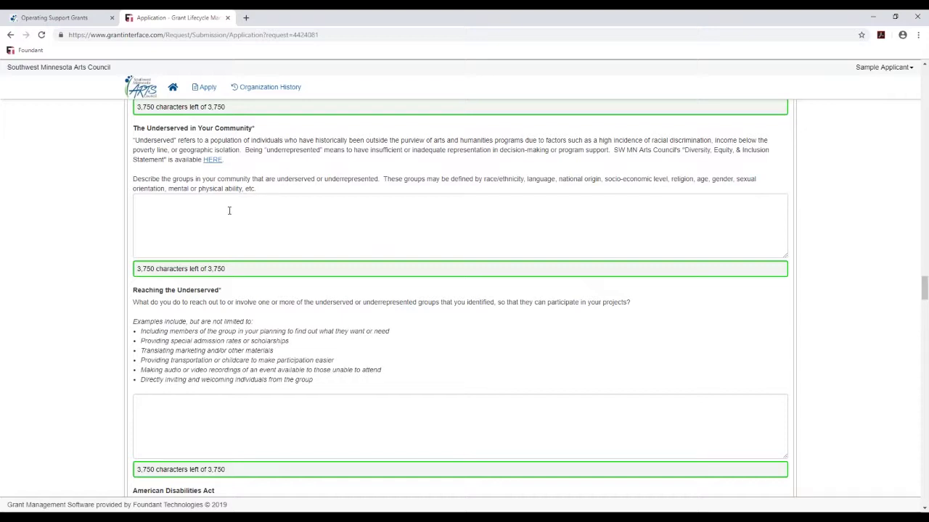
{"action": "scroll", "coordinate": [411, 248], "scroll_direction": "down", "scroll_amount": 1}
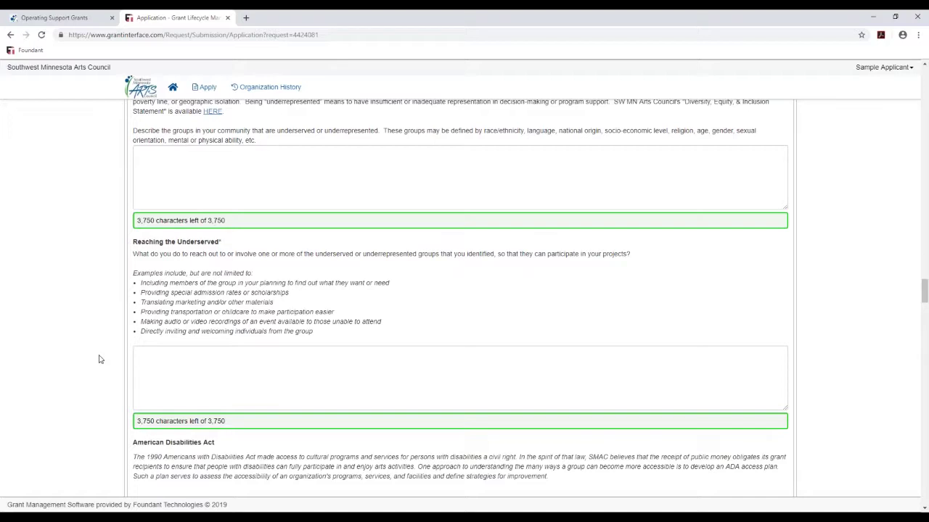
{"action": "scroll", "coordinate": [101, 359], "scroll_direction": "down", "scroll_amount": 3}
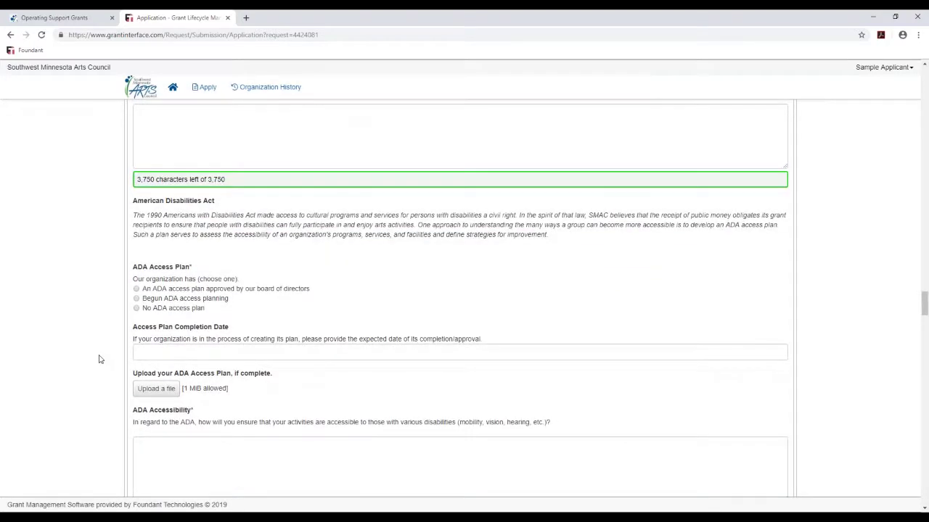
{"action": "scroll", "coordinate": [100, 359], "scroll_direction": "down", "scroll_amount": 1}
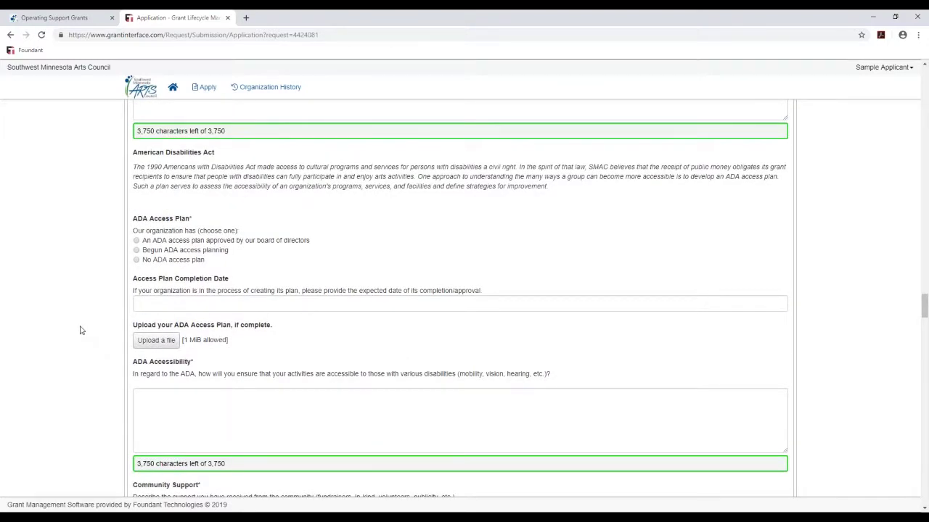
{"action": "scroll", "coordinate": [81, 330], "scroll_direction": "down", "scroll_amount": 2}
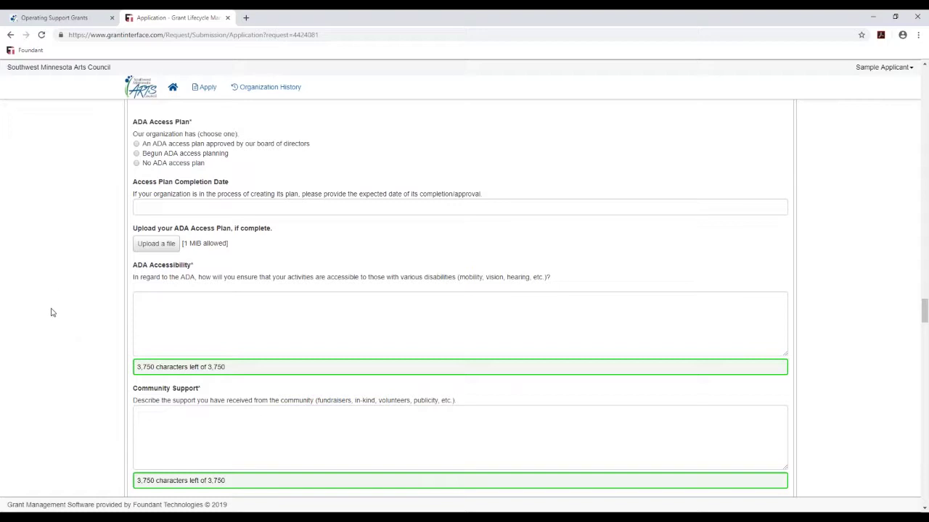
{"action": "scroll", "coordinate": [51, 313], "scroll_direction": "down", "scroll_amount": 4}
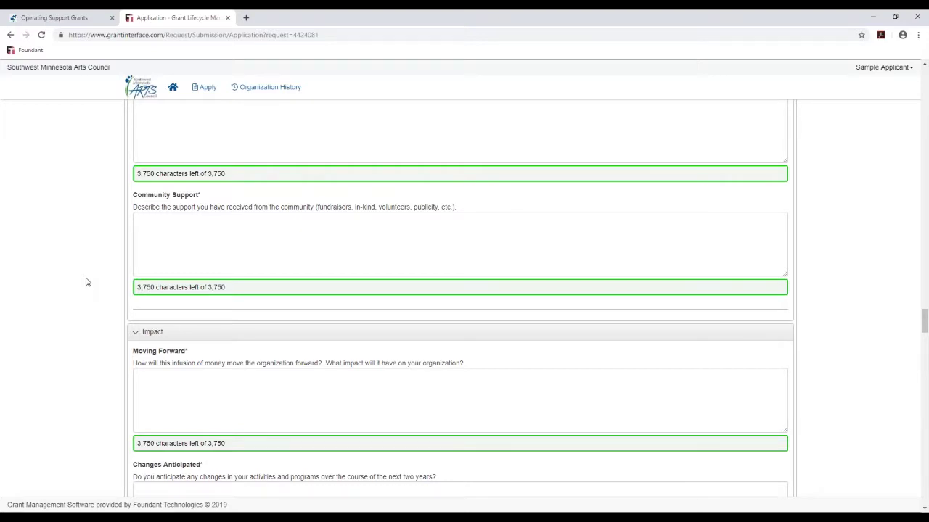
{"action": "scroll", "coordinate": [86, 282], "scroll_direction": "down", "scroll_amount": 4}
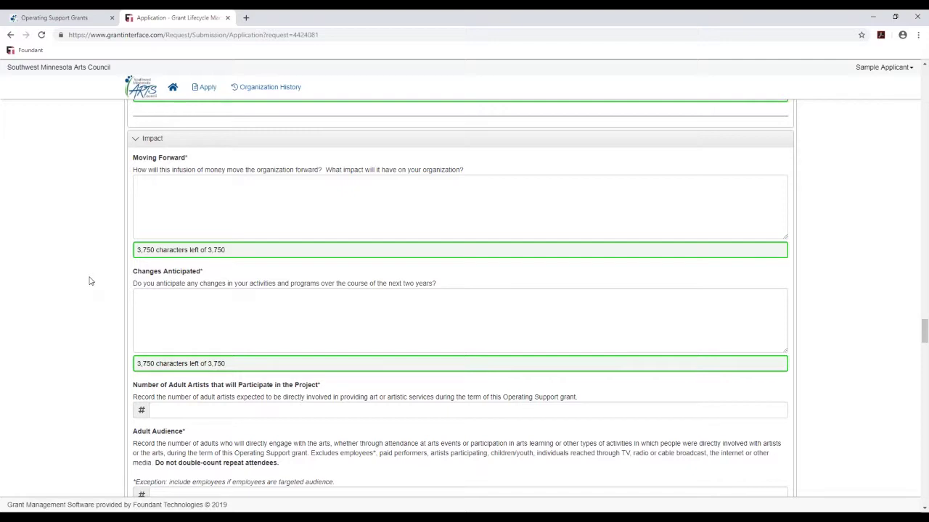
Scroll past the Children Benefiting and Sustainability questions to Outcome Evaluation Plan: Goals & Measurement.
{"action": "scroll", "coordinate": [91, 281], "scroll_direction": "down", "scroll_amount": 5}
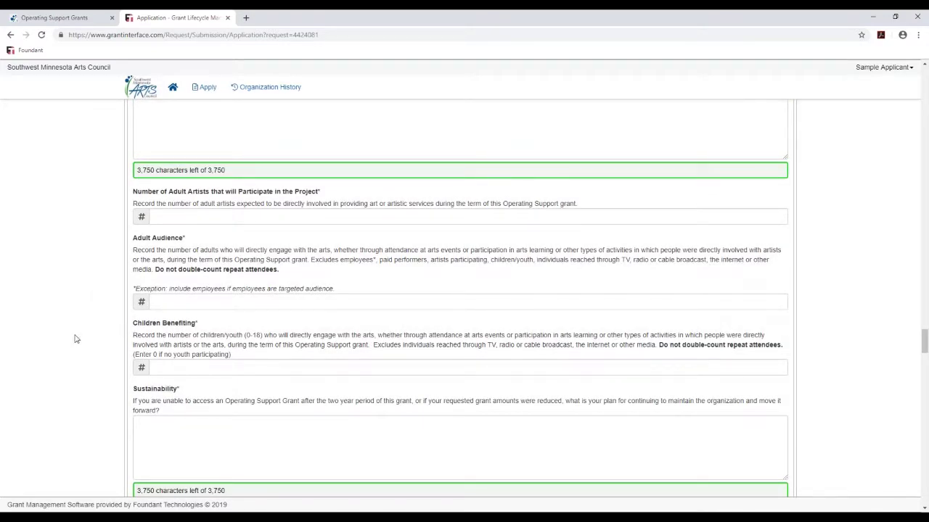
{"action": "scroll", "coordinate": [75, 339], "scroll_direction": "down", "scroll_amount": 5}
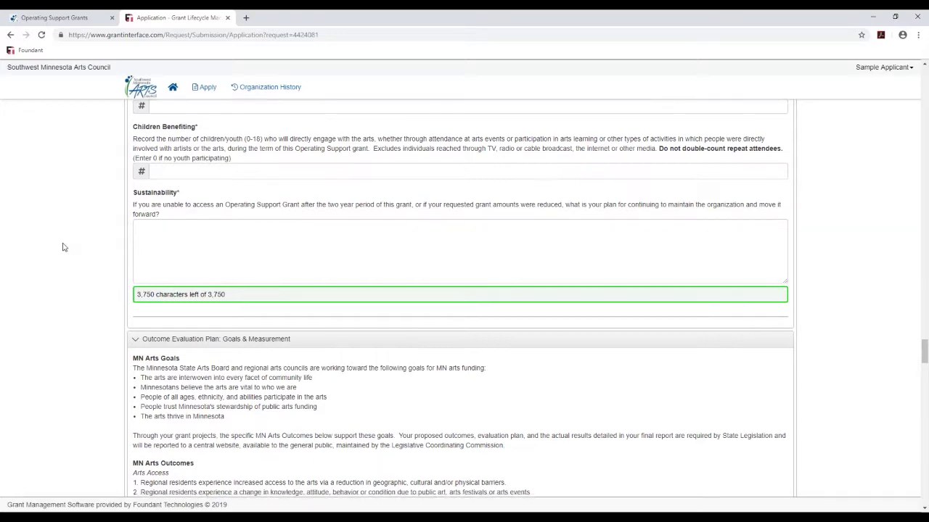
{"action": "scroll", "coordinate": [56, 246], "scroll_direction": "down", "scroll_amount": 3}
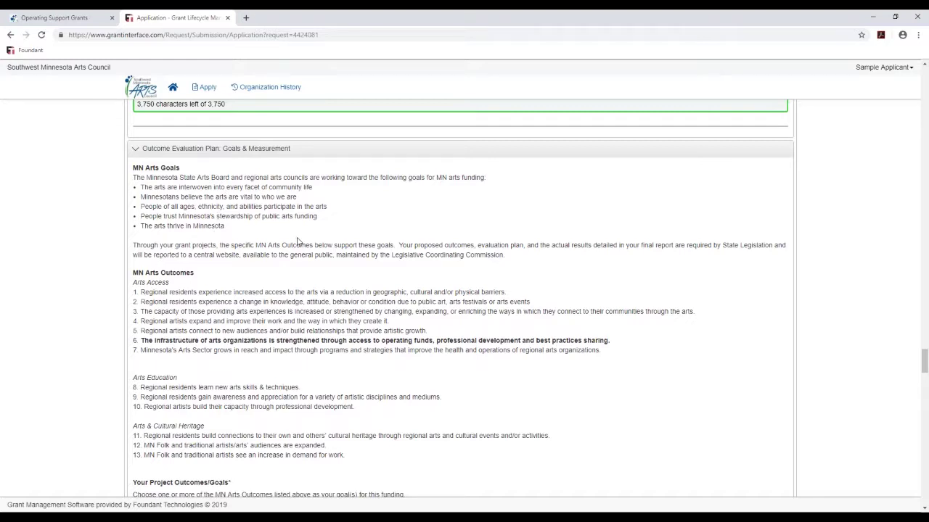
Scroll past the MN Arts Outcomes list to the empty Project Outcomes/Goals and Anticipated Results essays.
{"action": "scroll", "coordinate": [305, 240], "scroll_direction": "down", "scroll_amount": 1}
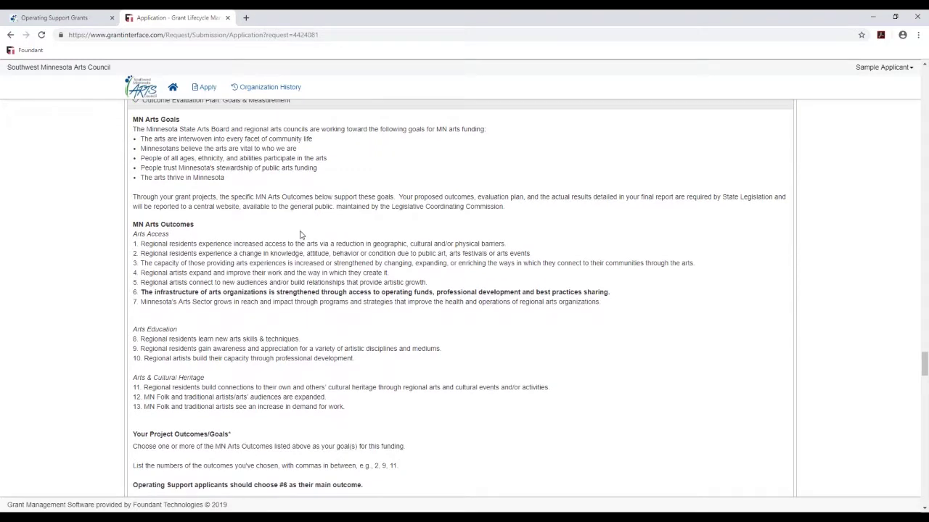
{"action": "scroll", "coordinate": [256, 240], "scroll_direction": "down", "scroll_amount": 1}
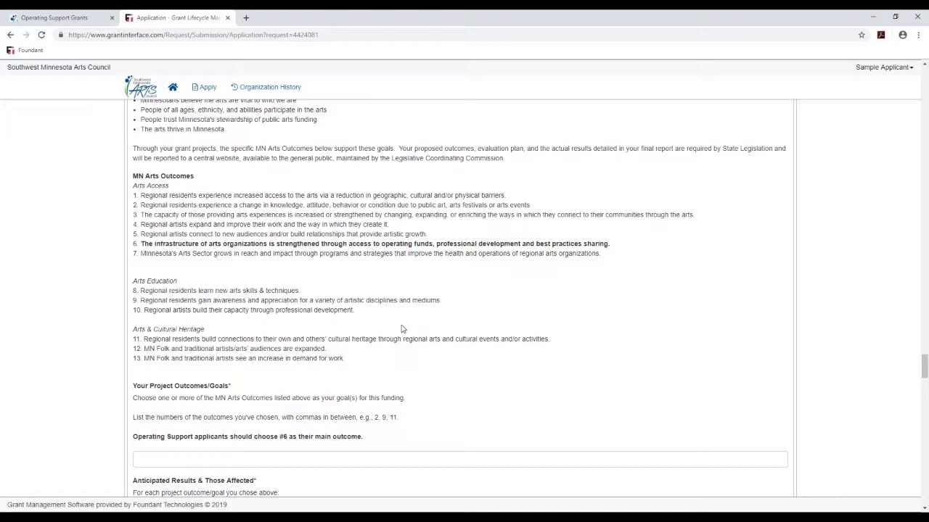
{"action": "scroll", "coordinate": [401, 329], "scroll_direction": "down", "scroll_amount": 3}
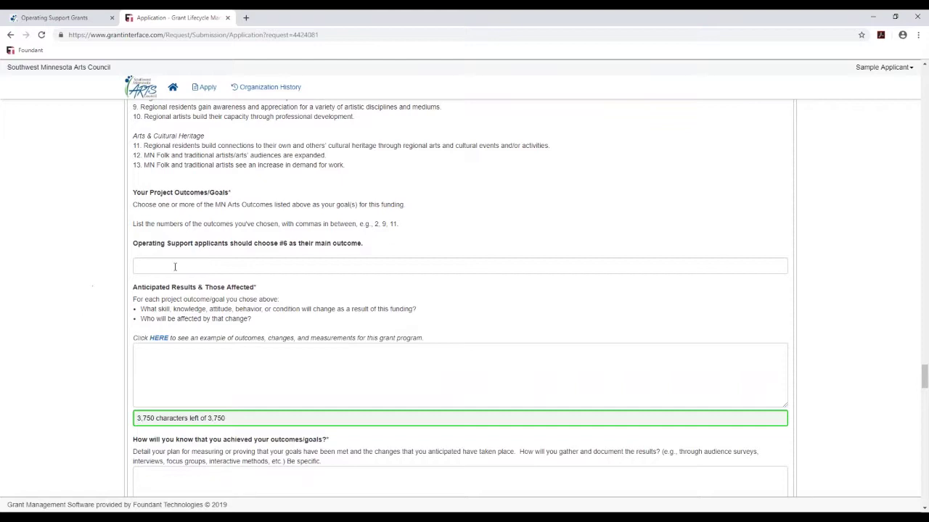
{"action": "scroll", "coordinate": [305, 294], "scroll_direction": "down", "scroll_amount": 1}
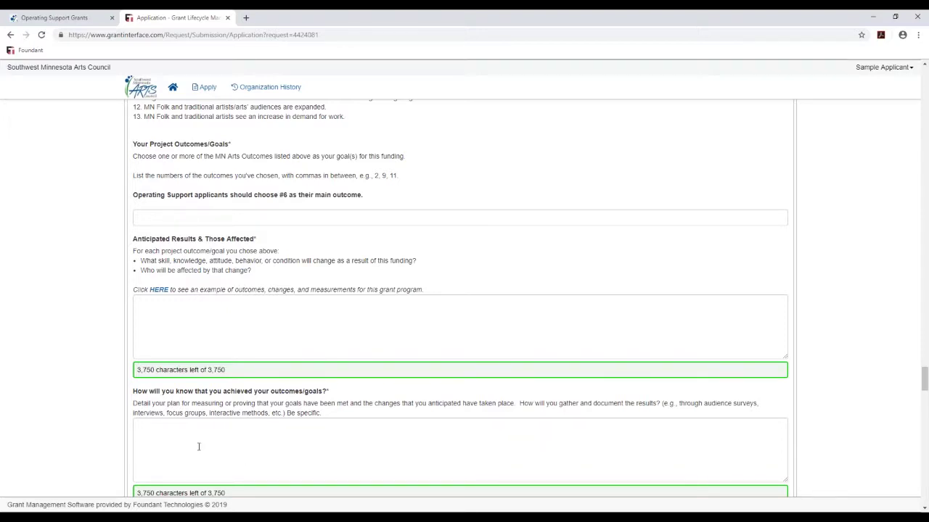
{"action": "left_click", "coordinate": [158, 290]}
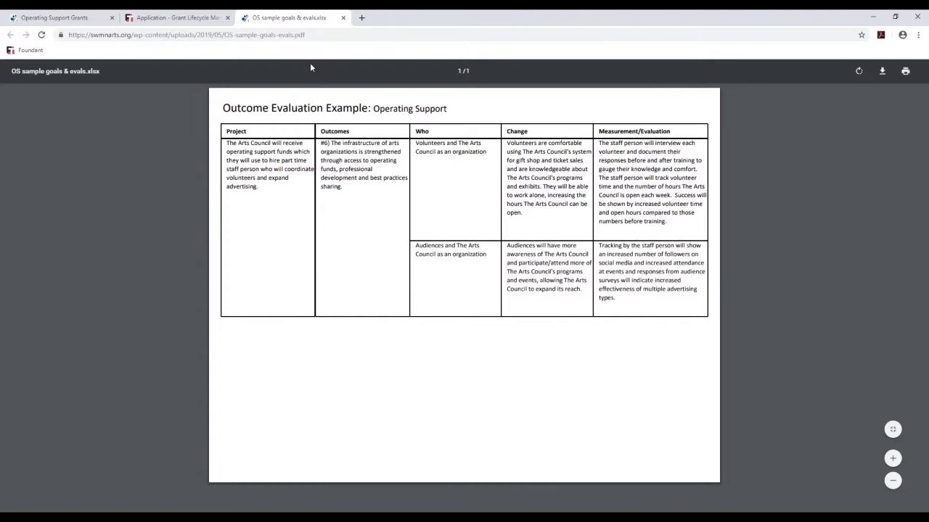
{"action": "left_click", "coordinate": [344, 18]}
{"action": "scroll", "coordinate": [461, 302], "scroll_direction": "down", "scroll_amount": 6}
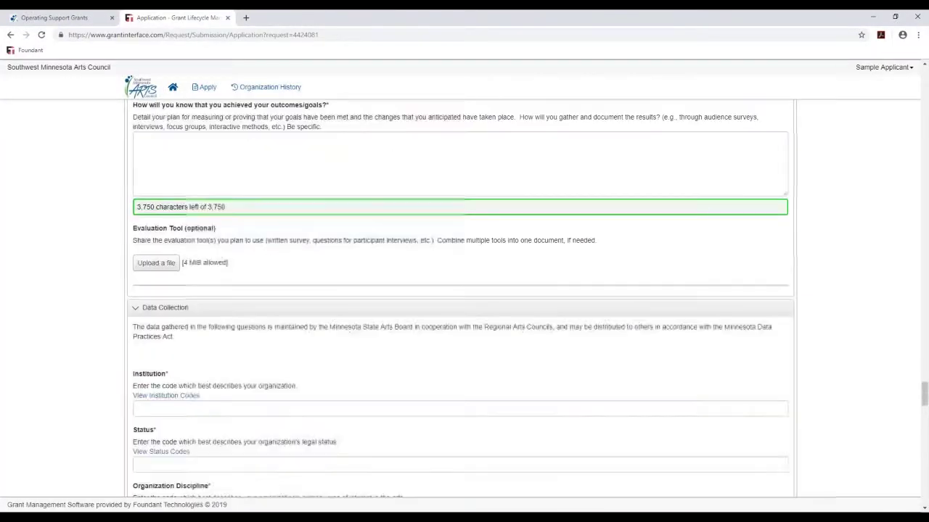
{"action": "scroll", "coordinate": [410, 315], "scroll_direction": "down", "scroll_amount": 1}
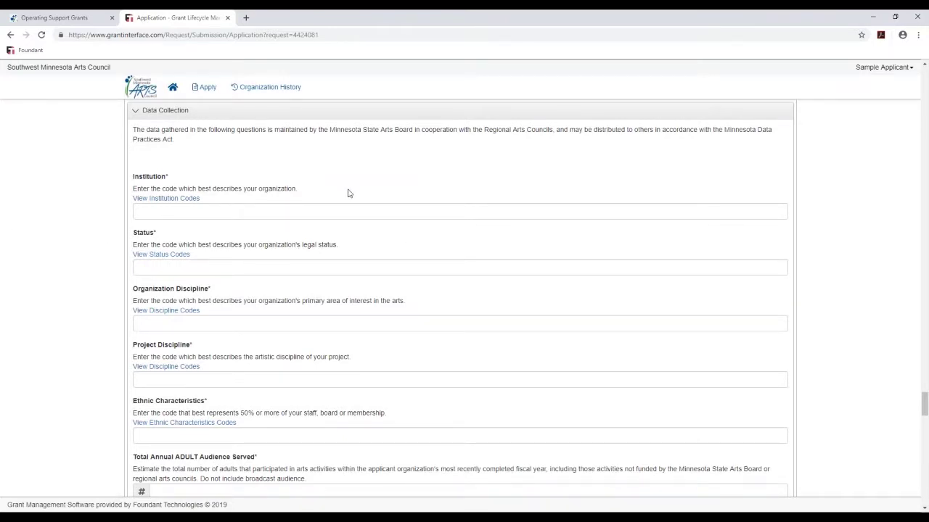
{"action": "scroll", "coordinate": [356, 201], "scroll_direction": "down", "scroll_amount": 2}
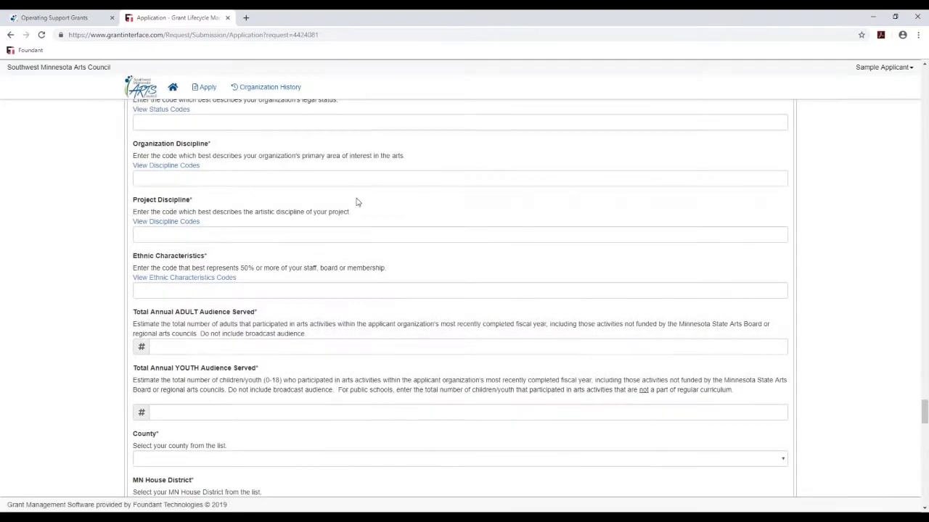
{"action": "scroll", "coordinate": [356, 201], "scroll_direction": "up", "scroll_amount": 2}
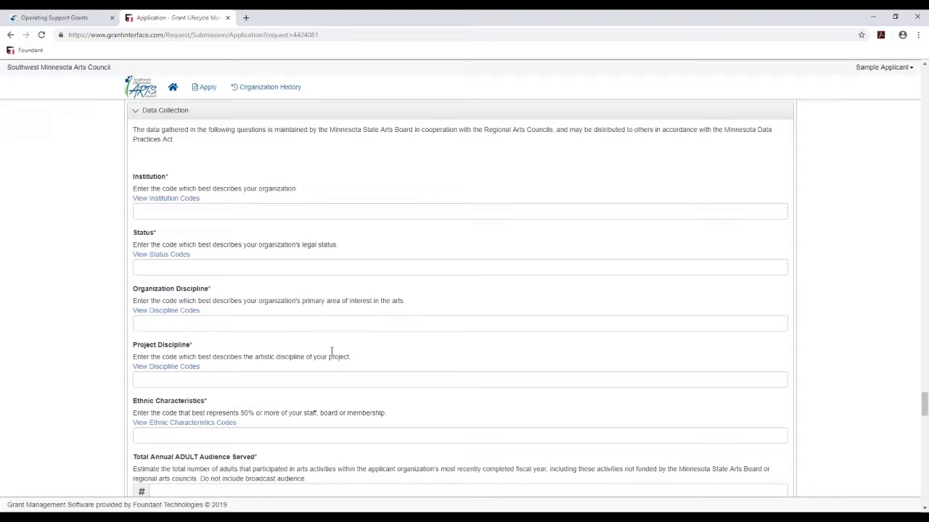
{"action": "left_click", "coordinate": [162, 256]}
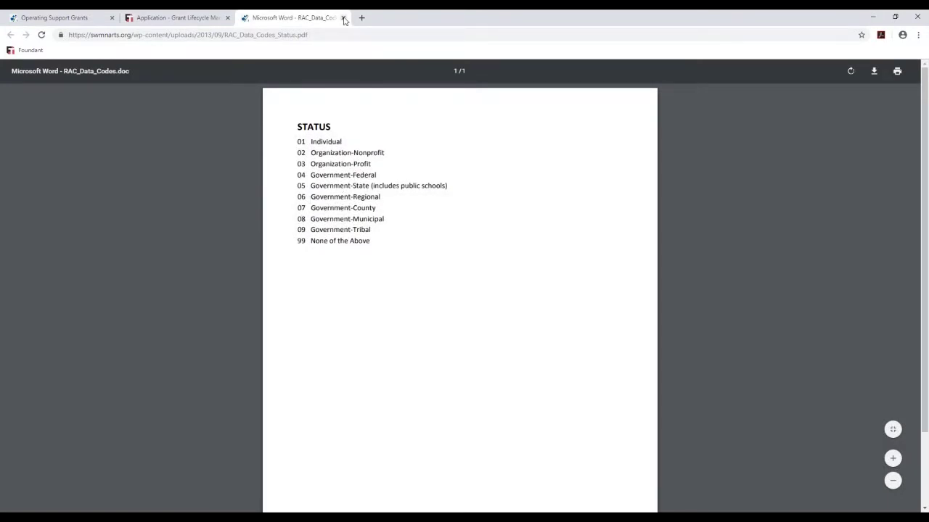
{"action": "left_click", "coordinate": [343, 17]}
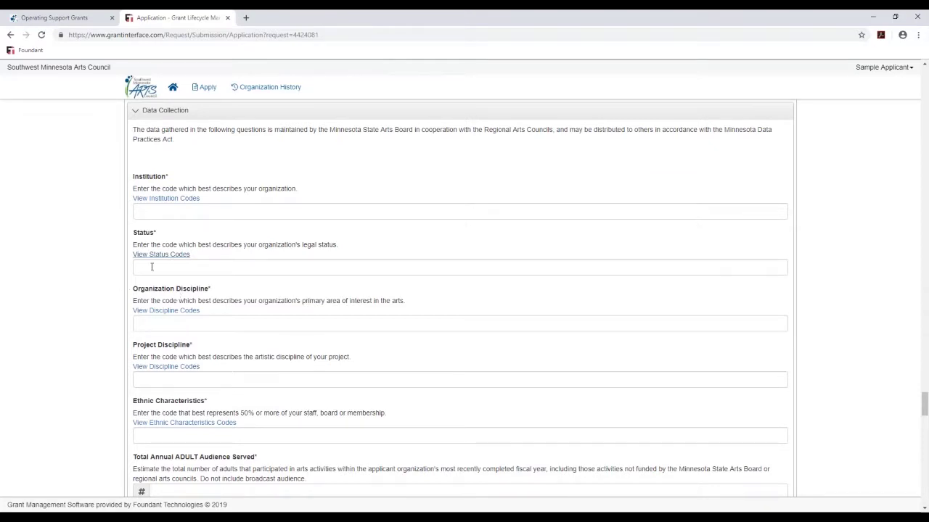
Move past the contact, Project Director and Authorizing Official fields to the 501(c)(3) letter and Grantwriter questions.
{"action": "left_click", "coordinate": [151, 267]}
{"action": "scroll", "coordinate": [397, 313], "scroll_direction": "down", "scroll_amount": 5}
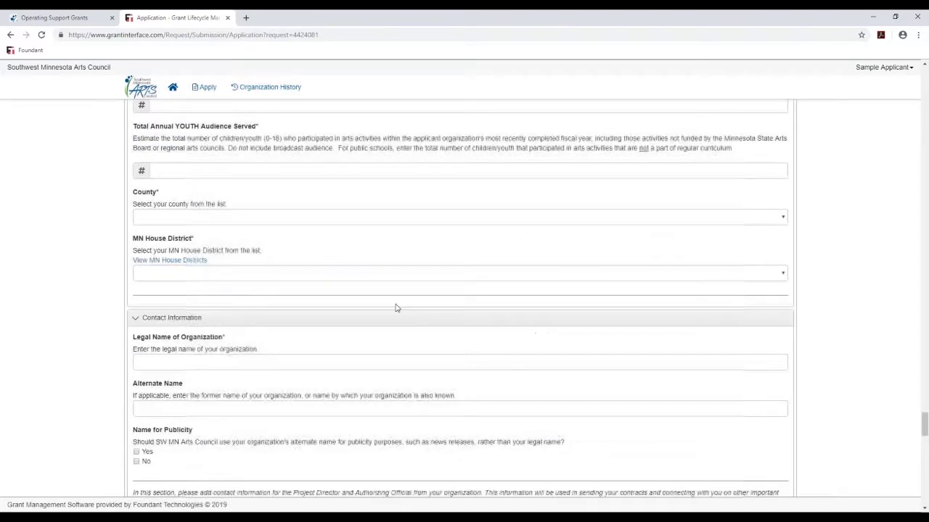
{"action": "scroll", "coordinate": [396, 308], "scroll_direction": "down", "scroll_amount": 3}
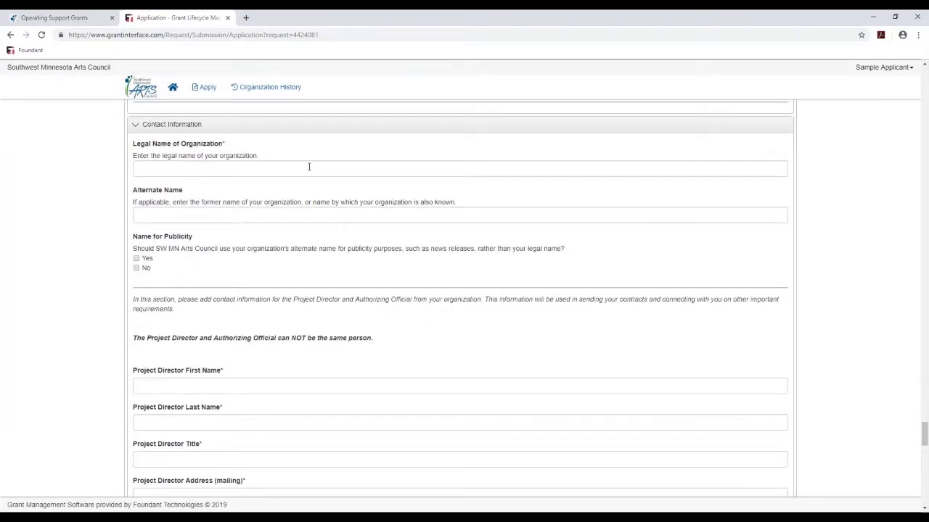
{"action": "scroll", "coordinate": [309, 166], "scroll_direction": "down", "scroll_amount": 1}
{"action": "scroll", "coordinate": [460, 290], "scroll_direction": "down", "scroll_amount": 4}
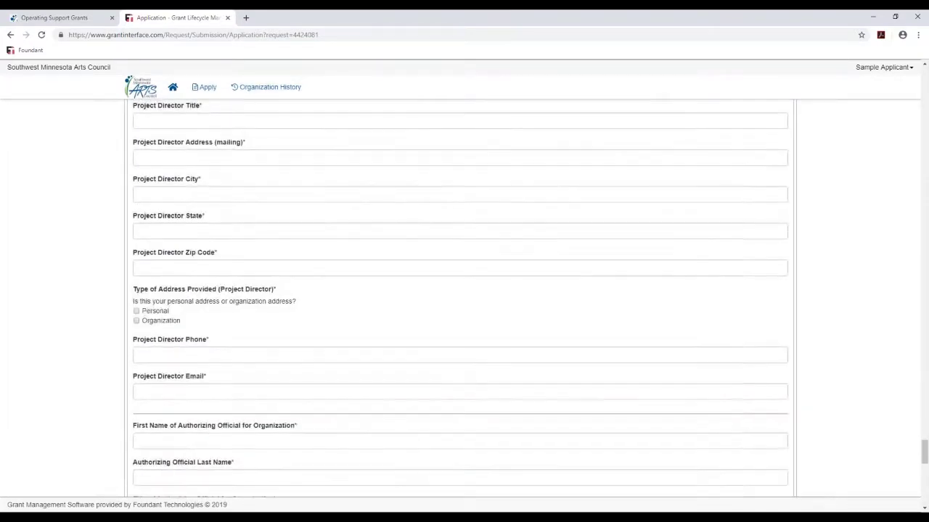
{"action": "scroll", "coordinate": [460, 290], "scroll_direction": "up", "scroll_amount": 2}
{"action": "scroll", "coordinate": [460, 291], "scroll_direction": "down", "scroll_amount": 8}
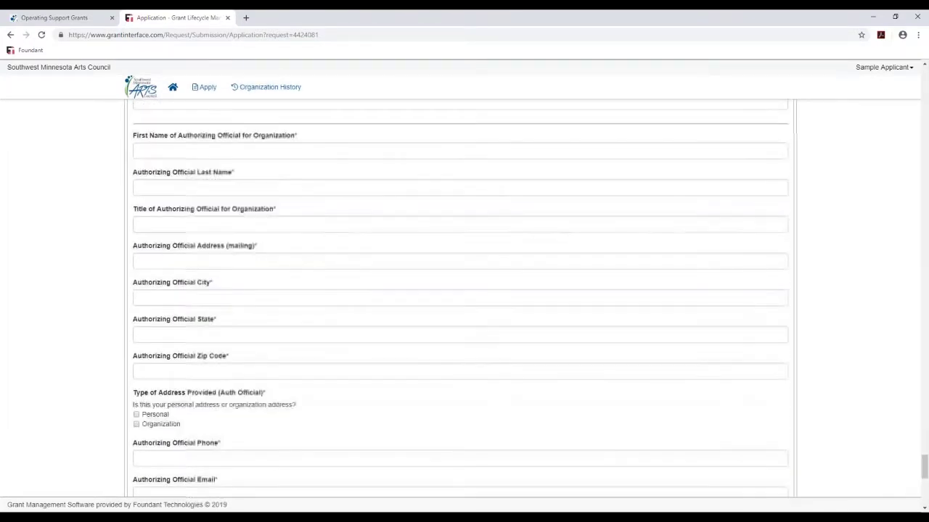
{"action": "scroll", "coordinate": [520, 191], "scroll_direction": "down", "scroll_amount": 3}
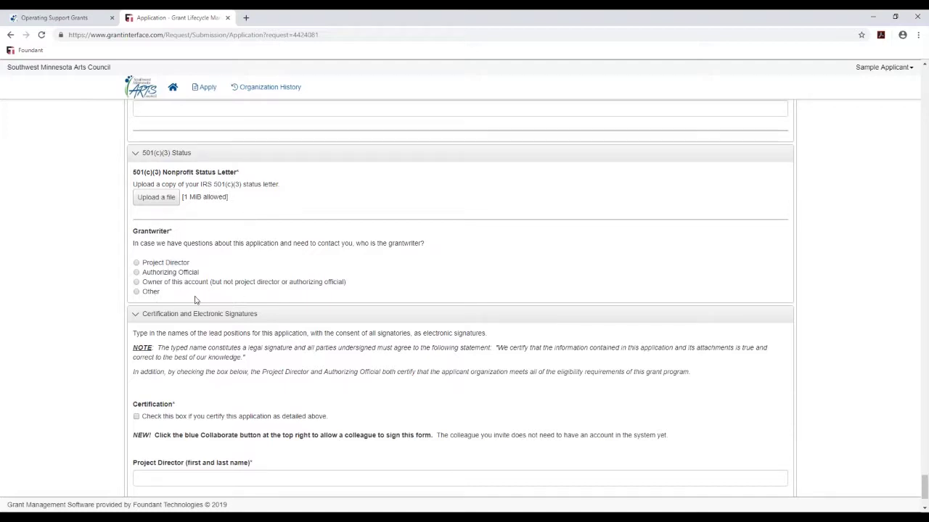
Choose Other under Grantwriter and scroll down to the empty Grantwriter Contact Info name, phone and email fields.
{"action": "left_click", "coordinate": [136, 292]}
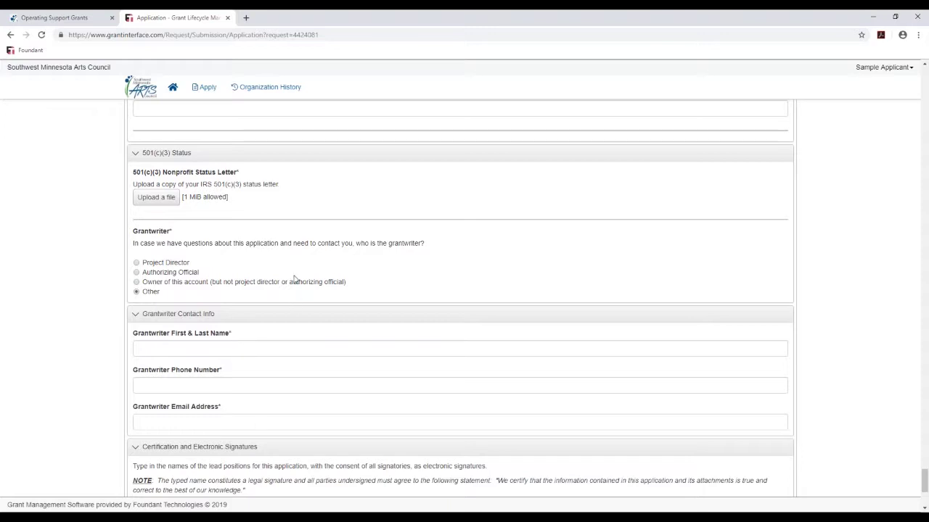
{"action": "scroll", "coordinate": [326, 270], "scroll_direction": "down", "scroll_amount": 2}
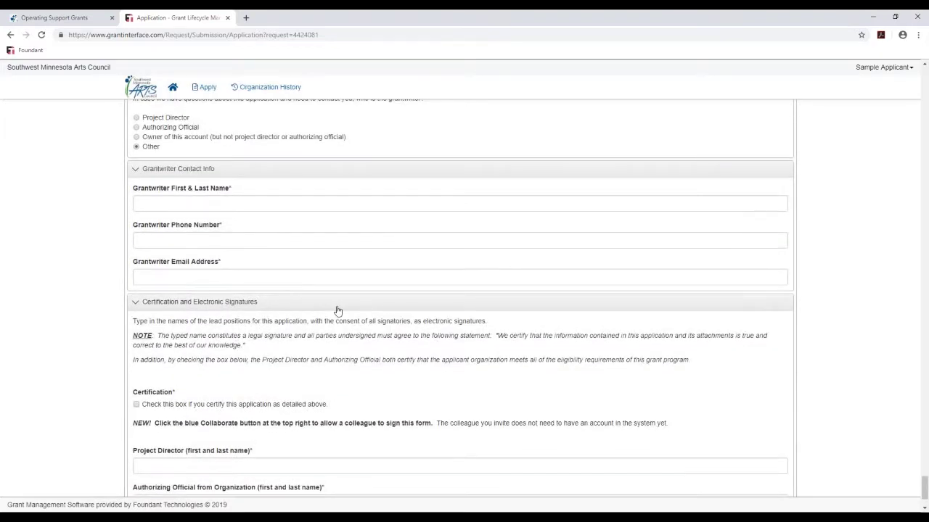
{"action": "scroll", "coordinate": [391, 319], "scroll_direction": "down", "scroll_amount": 1}
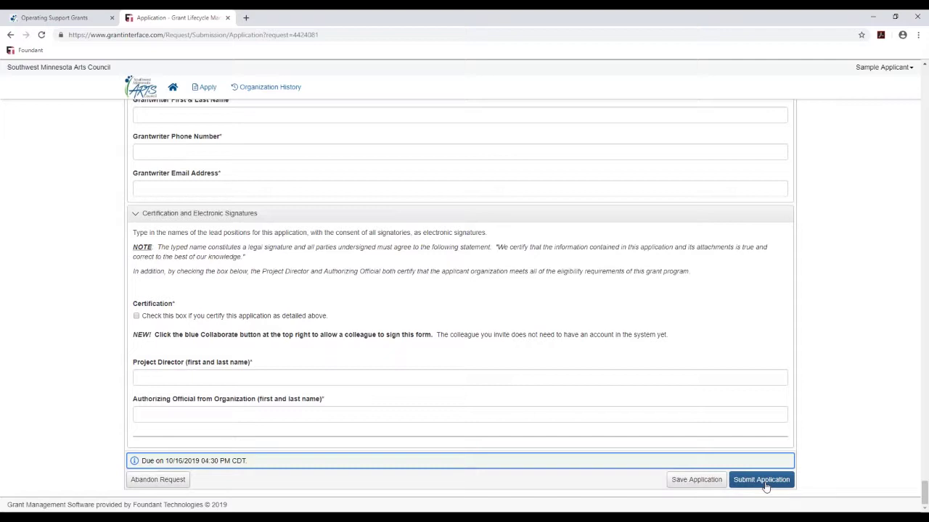
Save the application as a draft and look through the Confirmation Page's unanswered required questions.
{"action": "left_click", "coordinate": [694, 481]}
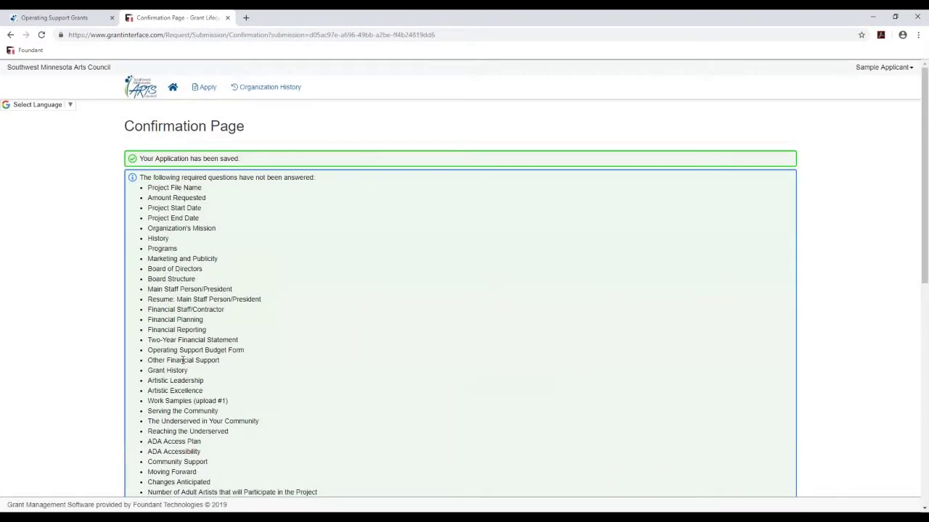
{"action": "scroll", "coordinate": [183, 361], "scroll_direction": "down", "scroll_amount": 5}
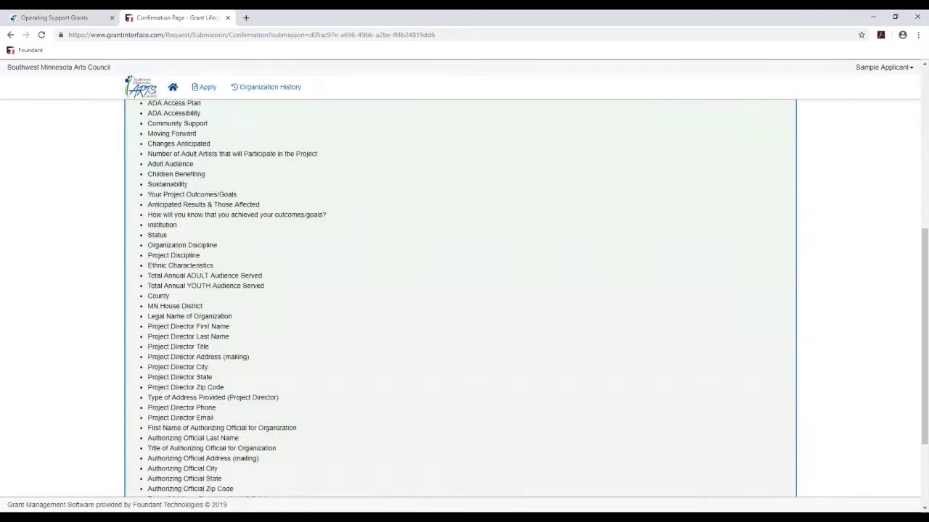
{"action": "scroll", "coordinate": [183, 360], "scroll_direction": "down", "scroll_amount": 2}
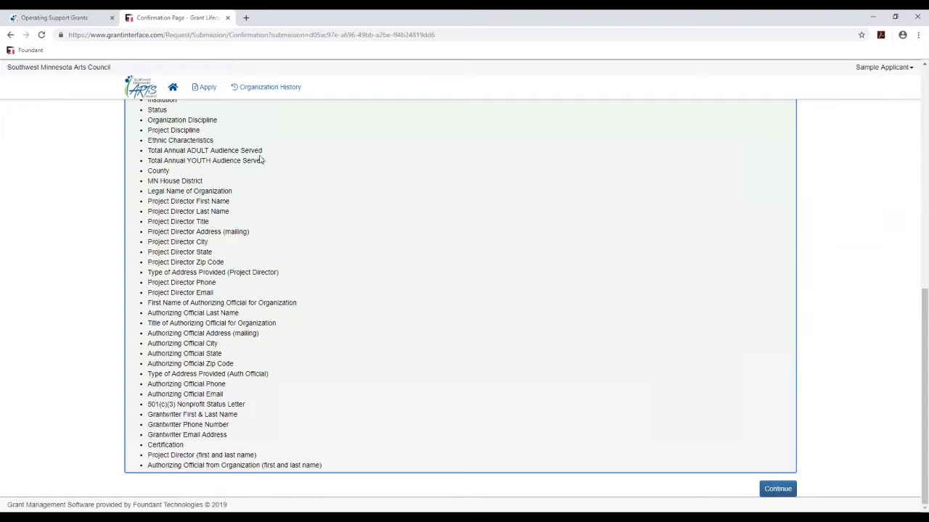
Go to the Applicant Dashboard showing the FY20/21 Operating Support draft, then switch to the Questions? slide.
{"action": "left_click", "coordinate": [172, 88]}
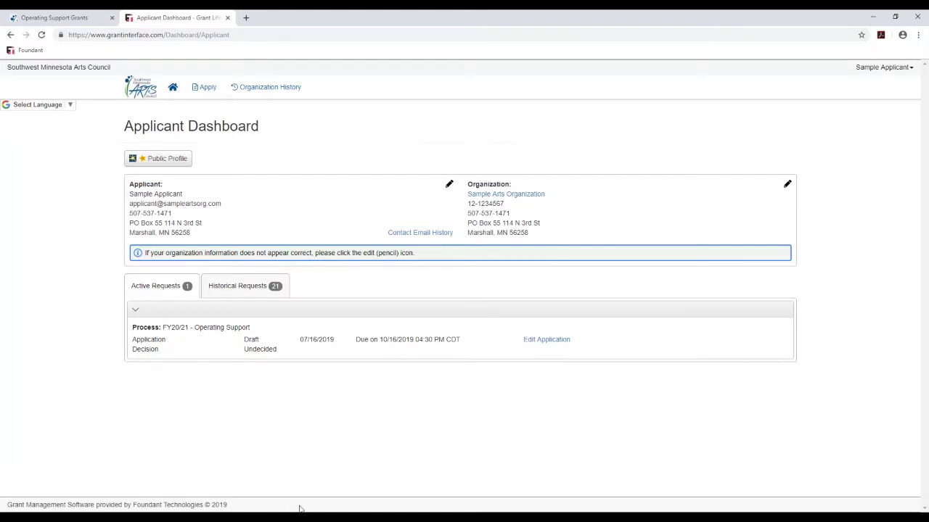
{"action": "key", "text": "alt+Tab"}
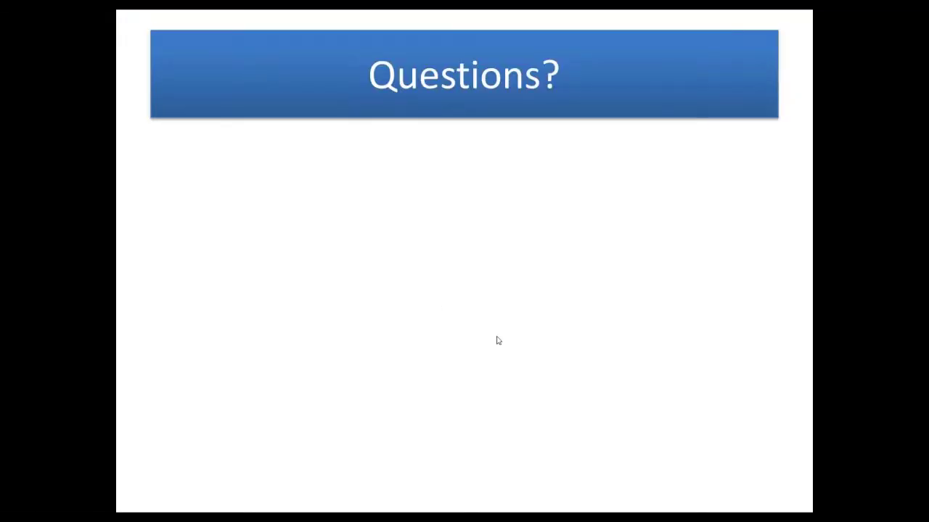